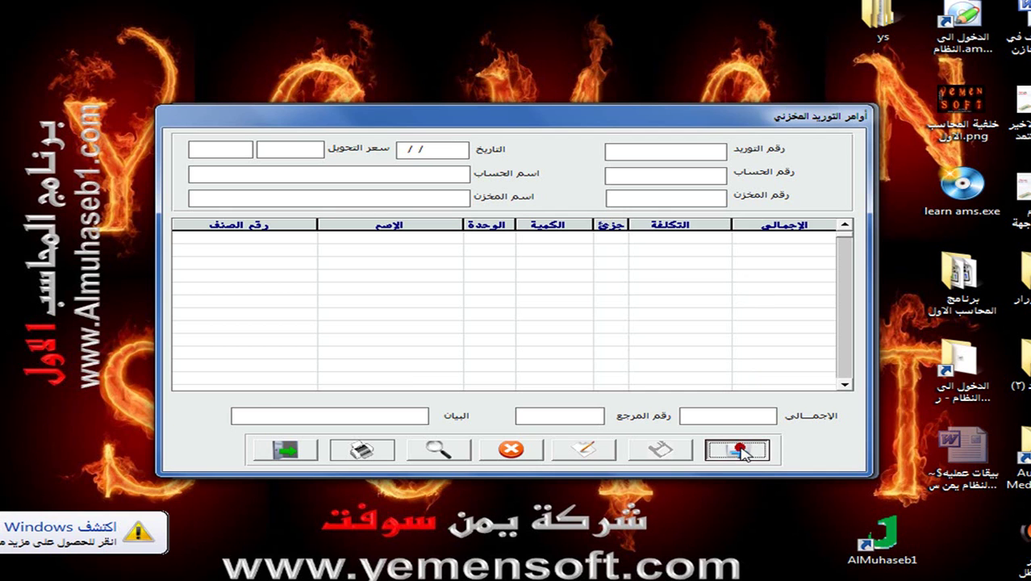
- Start a new warehouse supply order charged to the account صندوق ريال, with مخزن المعرض as the warehouse
left_click(743, 453)
left_click(660, 169)
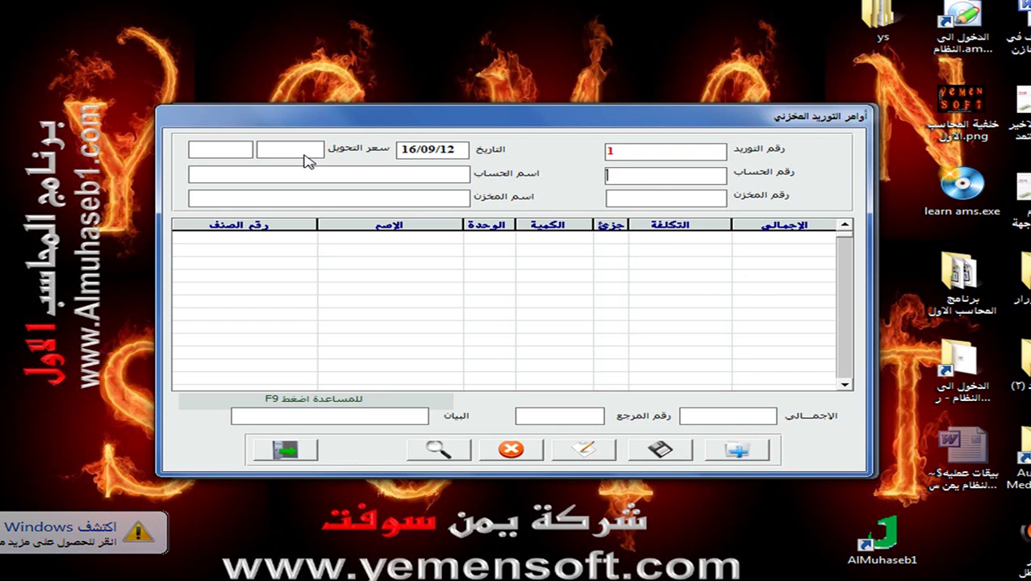
type("121")
key("F9")
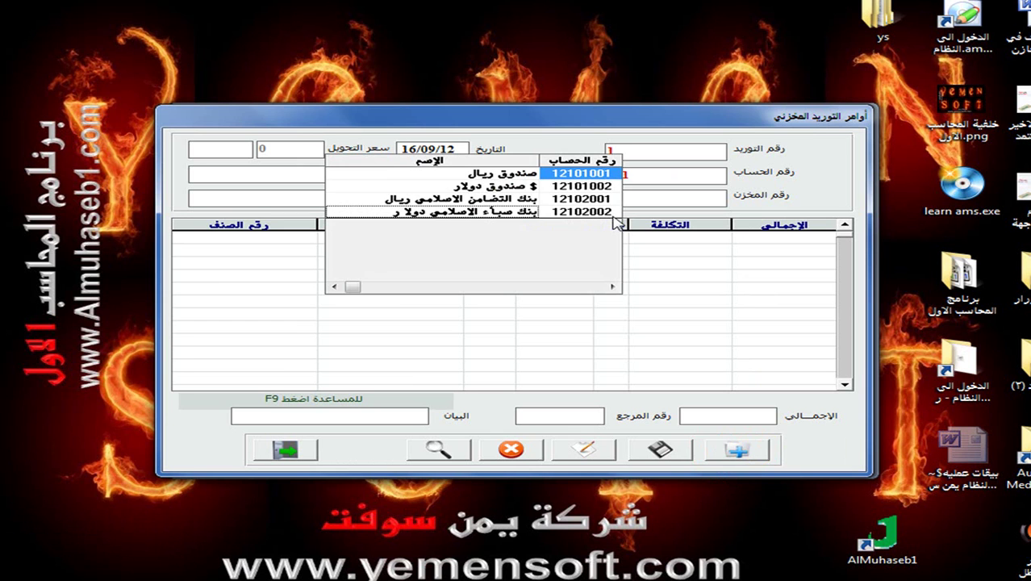
double_click(534, 176)
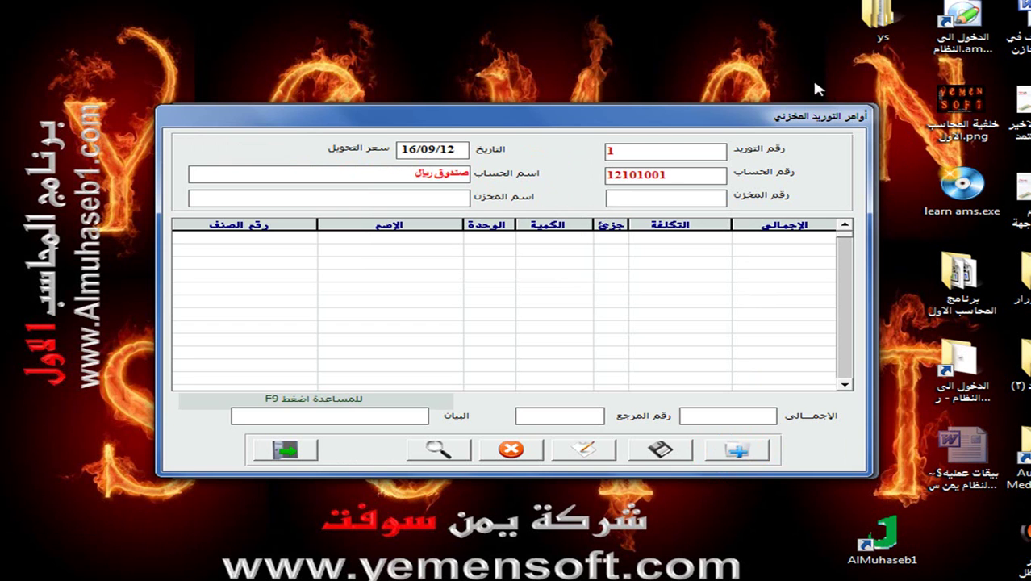
key("F9")
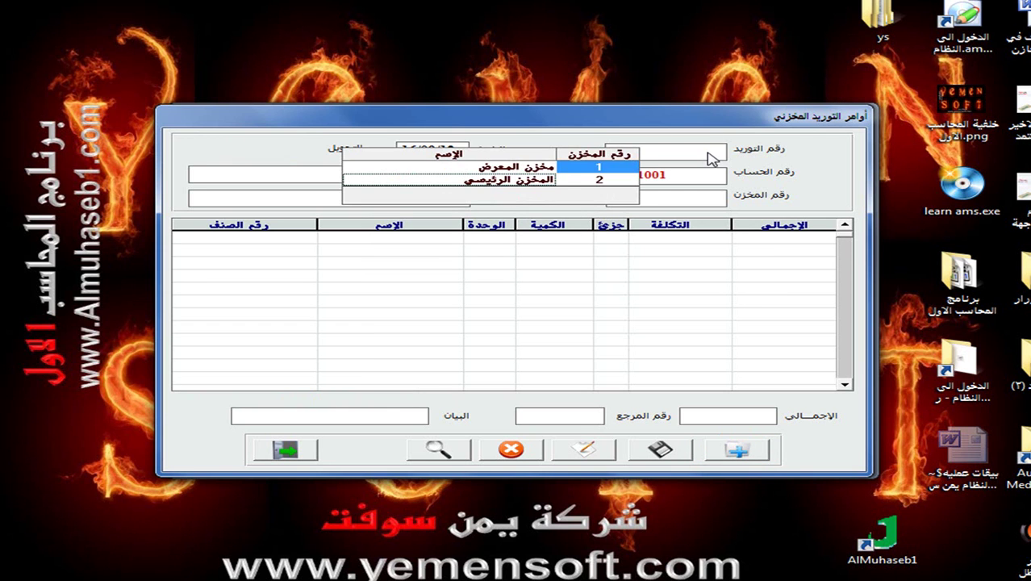
double_click(545, 167)
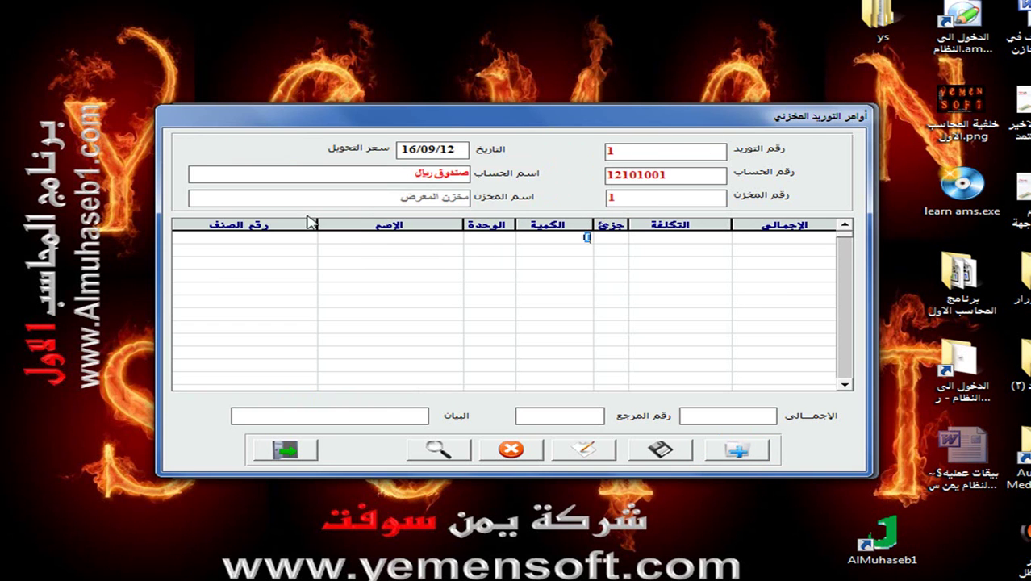
- Add item 001-001 (بر امريكي) as the first order line, with quantity 100 and cost 8250
left_click(265, 235)
type("001")
key("Return")
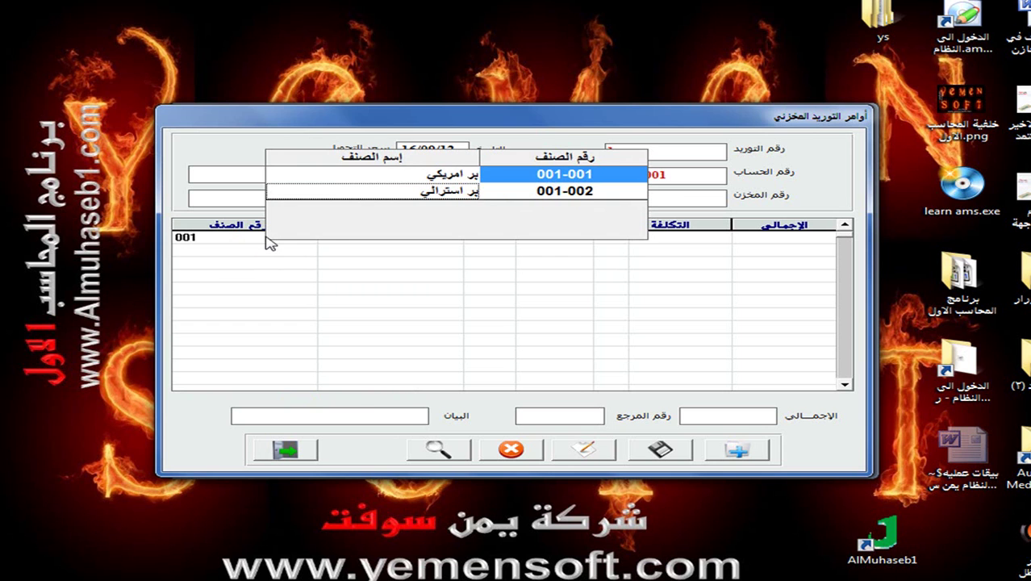
double_click(374, 176)
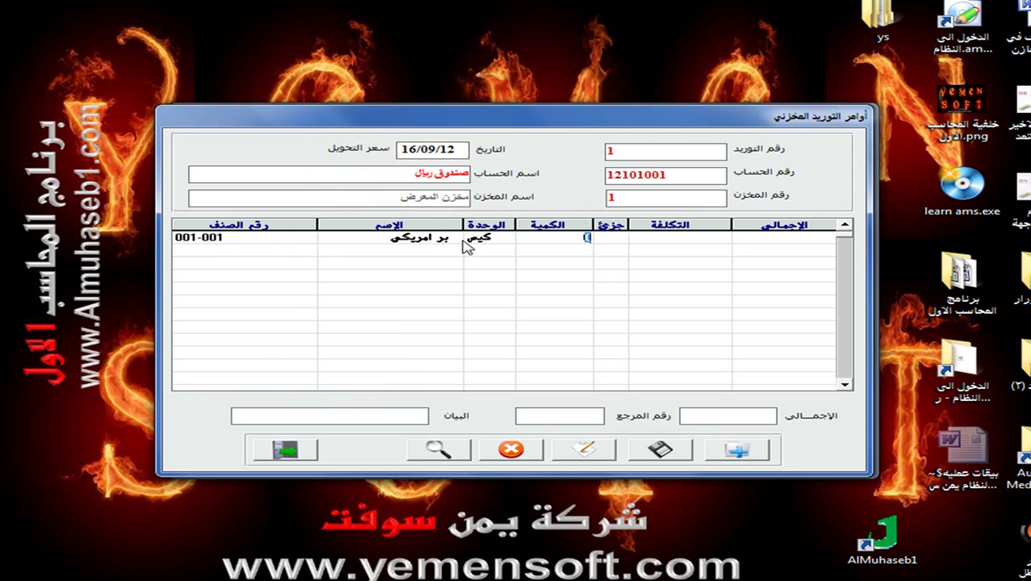
type("100")
key("Return")
key("Return")
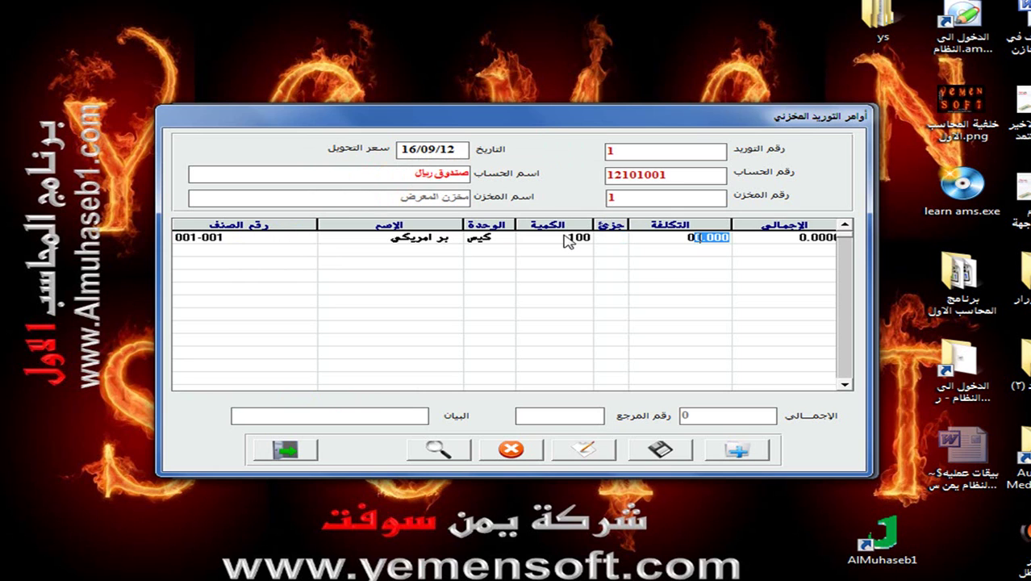
type("8250")
key("Return")
key("Return")
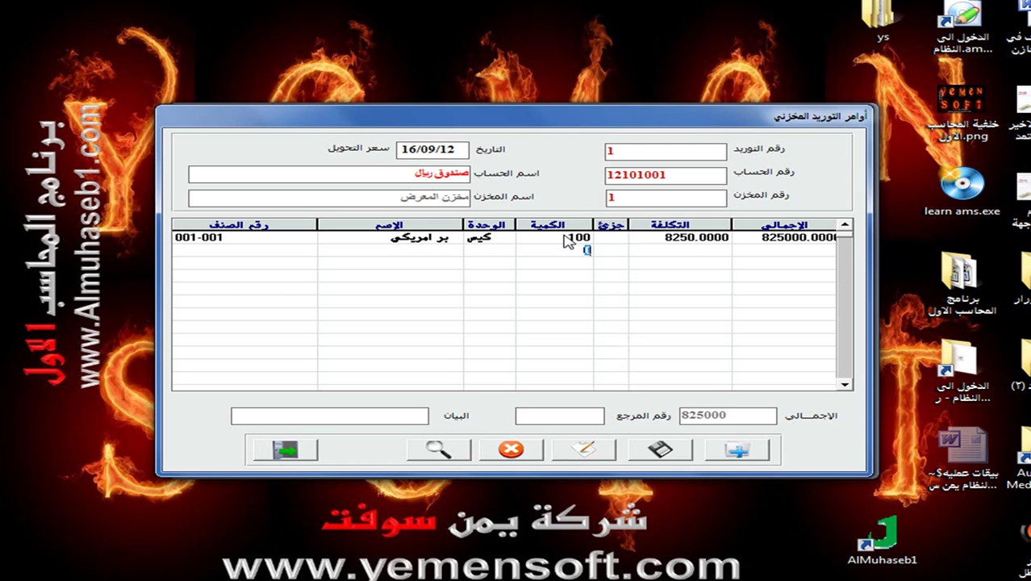
- Add item 002-002 (دقيق السنابل) as the second order line, with quantity 50 and cost 7220
key("Return")
type("002")
key("Return")
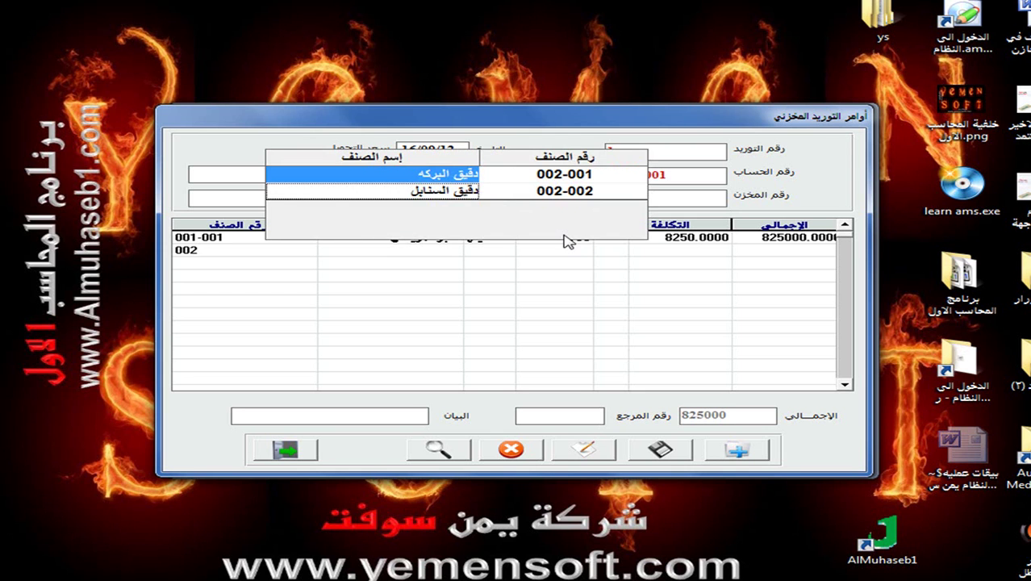
left_click(403, 191)
left_click(542, 251)
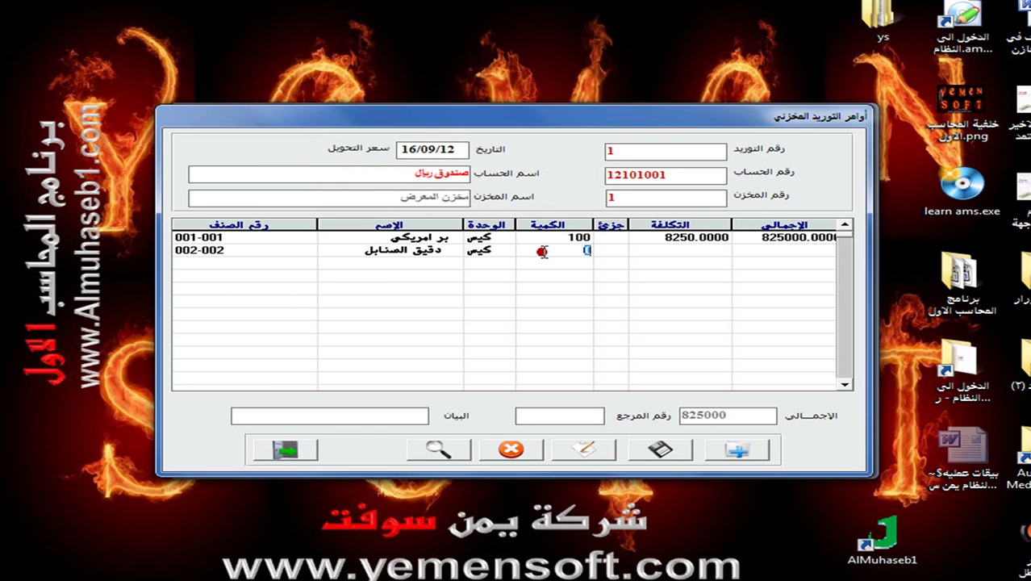
type("50")
key("Return")
key("Return")
type("72")
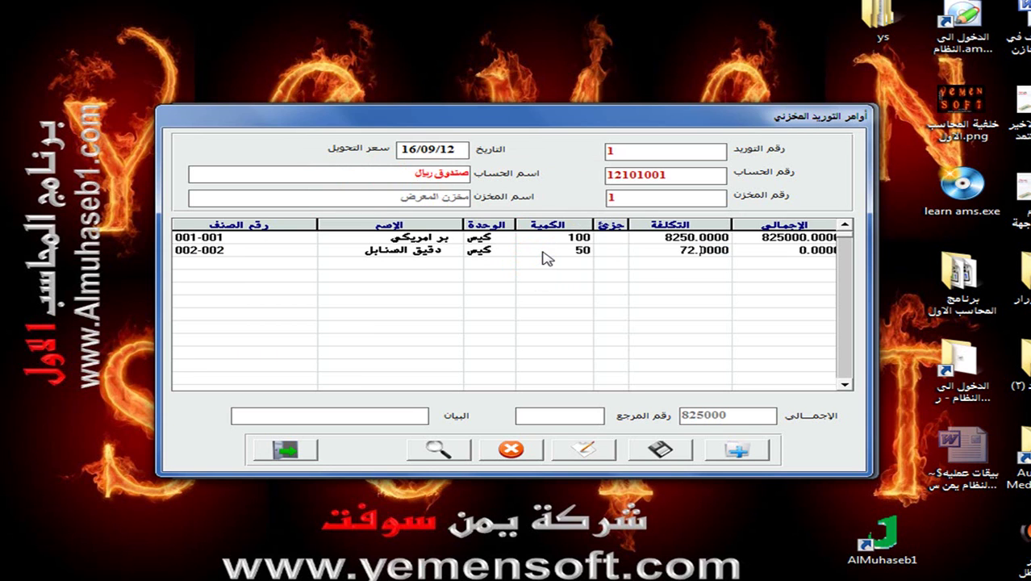
type("20")
key("Return")
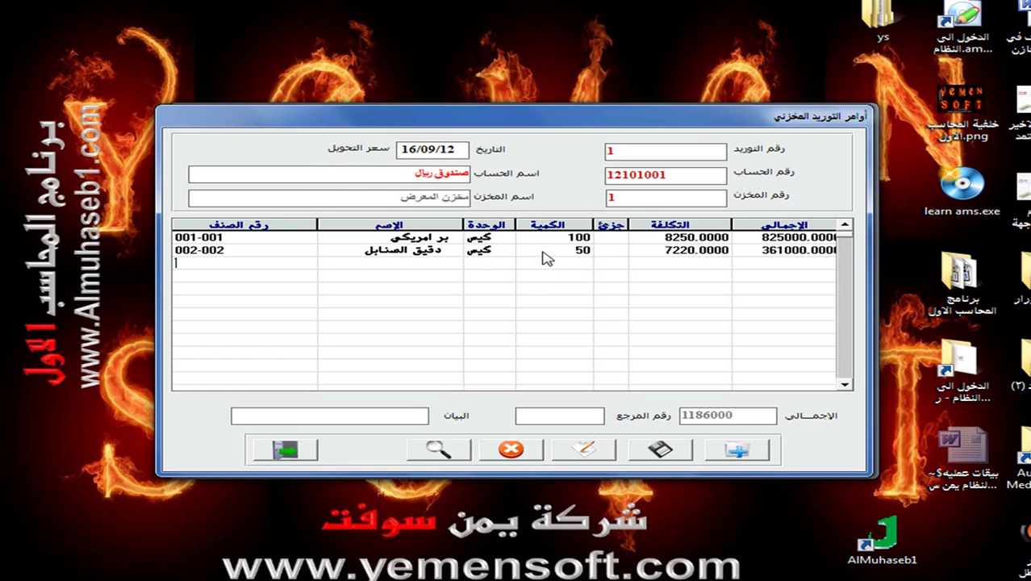
- Add item 003-001 (عصير سيزر مانجو كرتون) as the third order line, with quantity 100 and cost 2600
type("003")
key("Return")
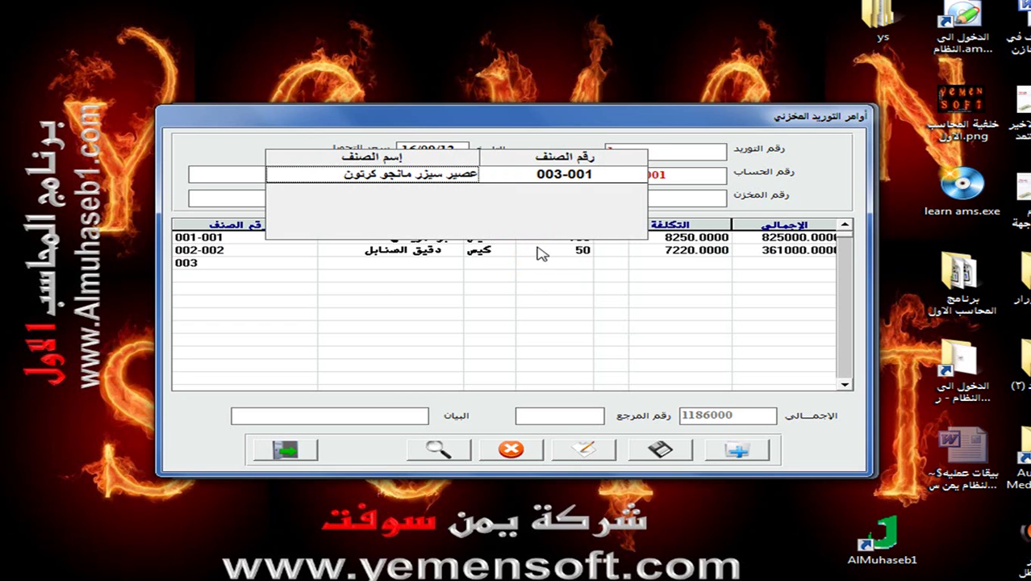
double_click(464, 176)
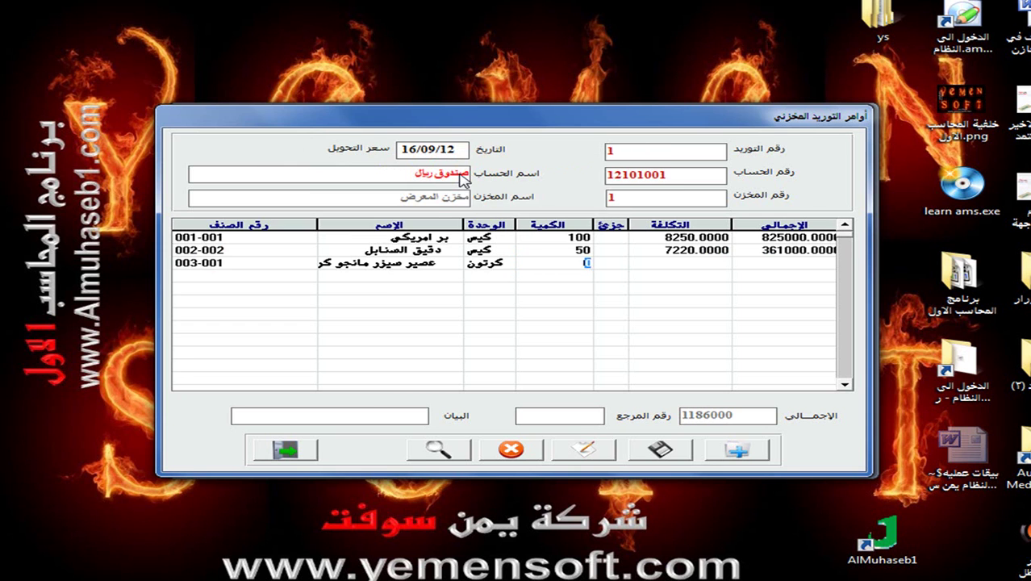
type("100")
key("Return")
type("90")
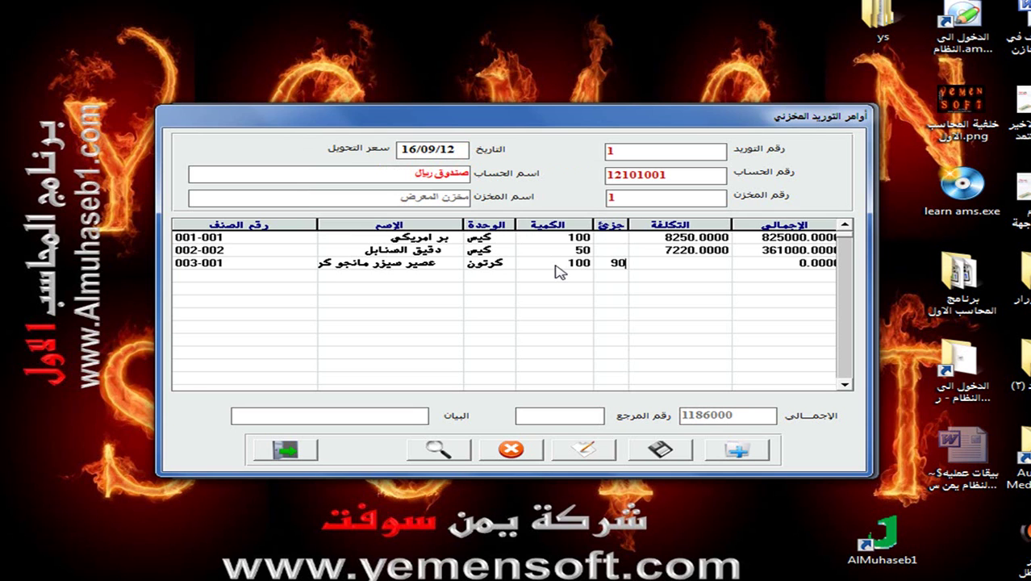
key("Return")
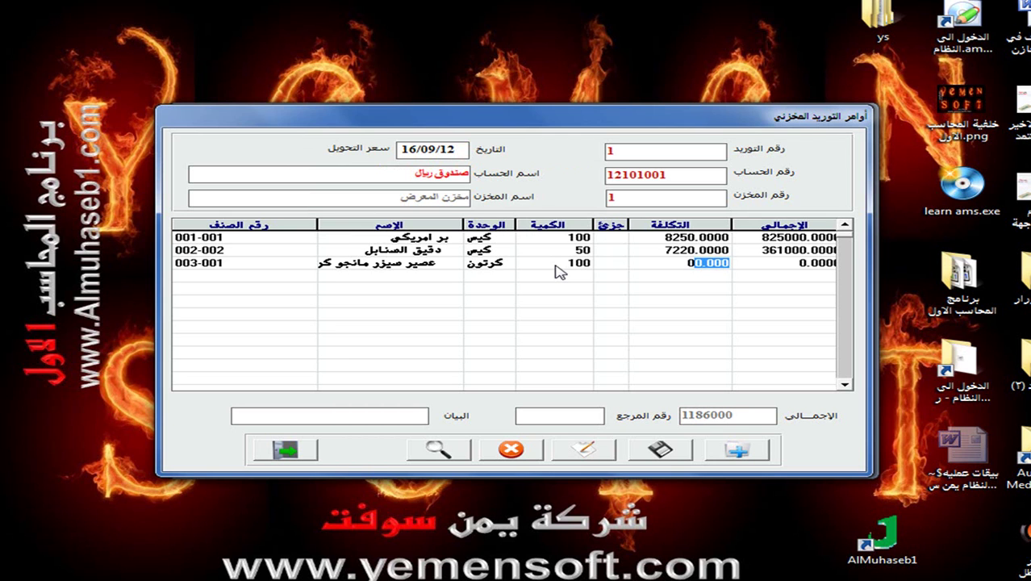
type("2600")
key("Return")
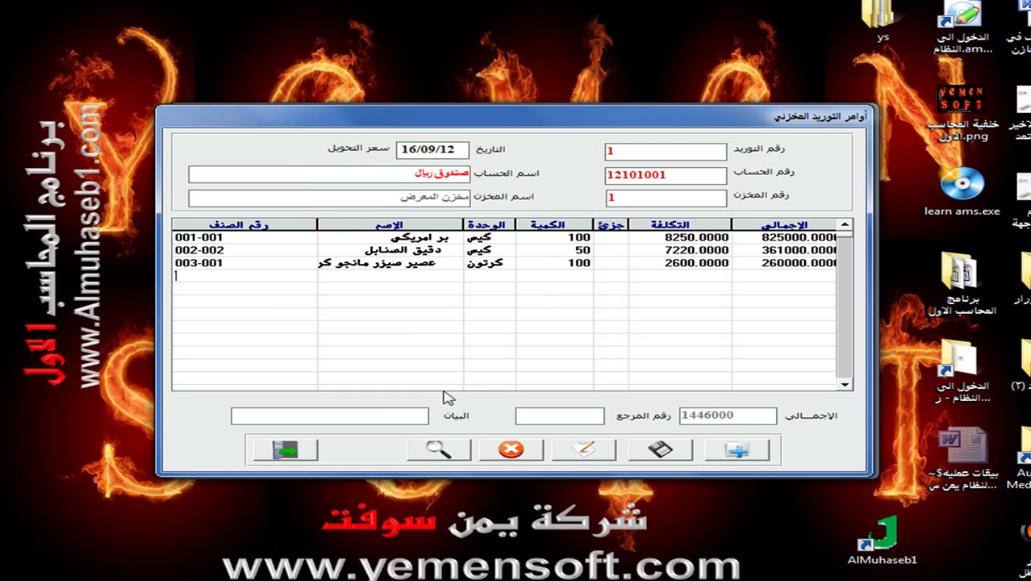
- Enter the order's description as شراء الاصناف بالفاتورة رقم ٥٠ نقدا
left_click(393, 417)
type("شراء الان")
key("BackSpace")
key("BackSpace")
type("أ")
key("BackSpace")
type("اصناف باق")
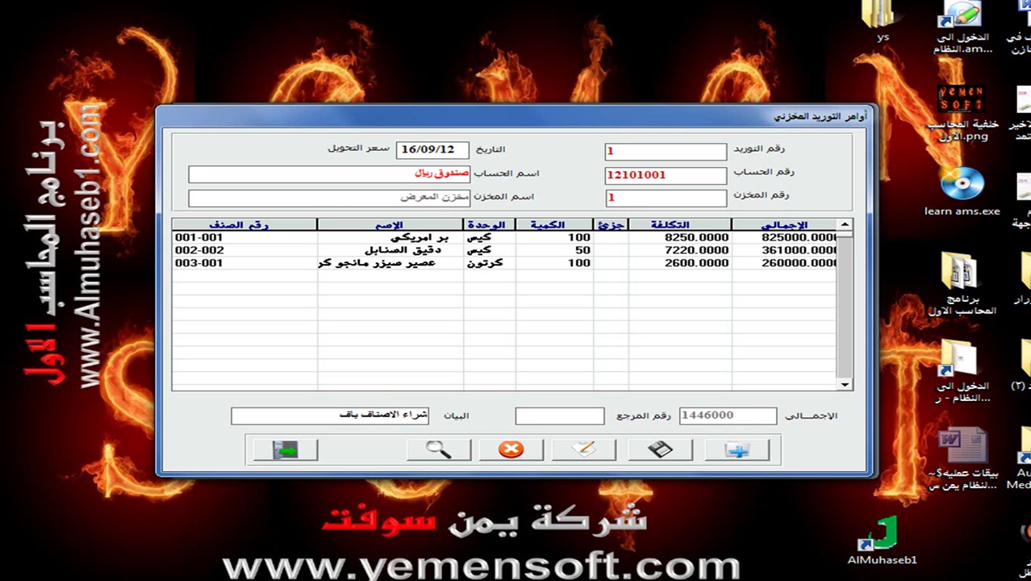
key("BackSpace")
type("لفاتورة رقم ٥٠ نقدا")
- Set the order's reference number to 50 and save the supply order
left_click(577, 418)
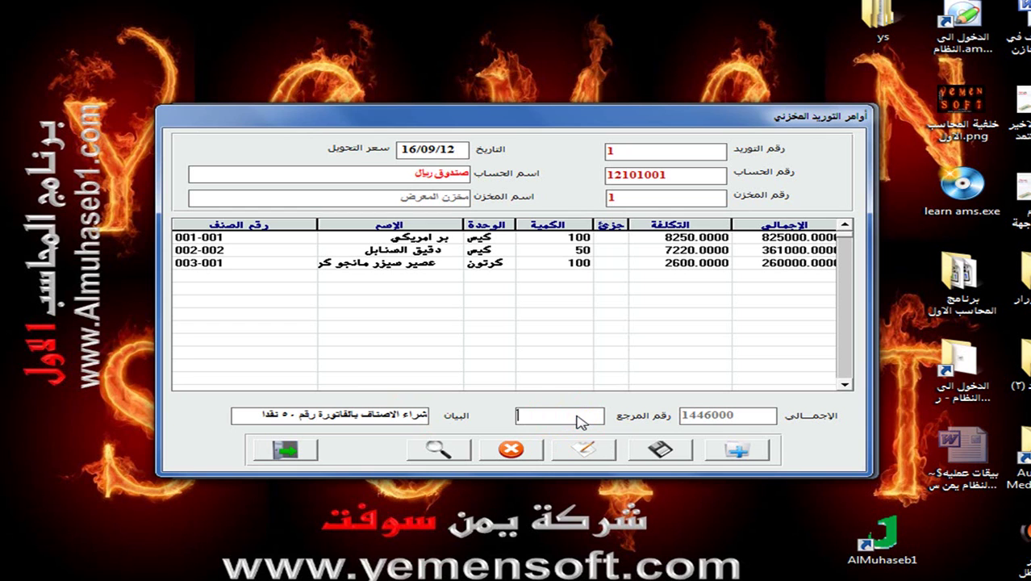
type("50")
left_click(650, 449)
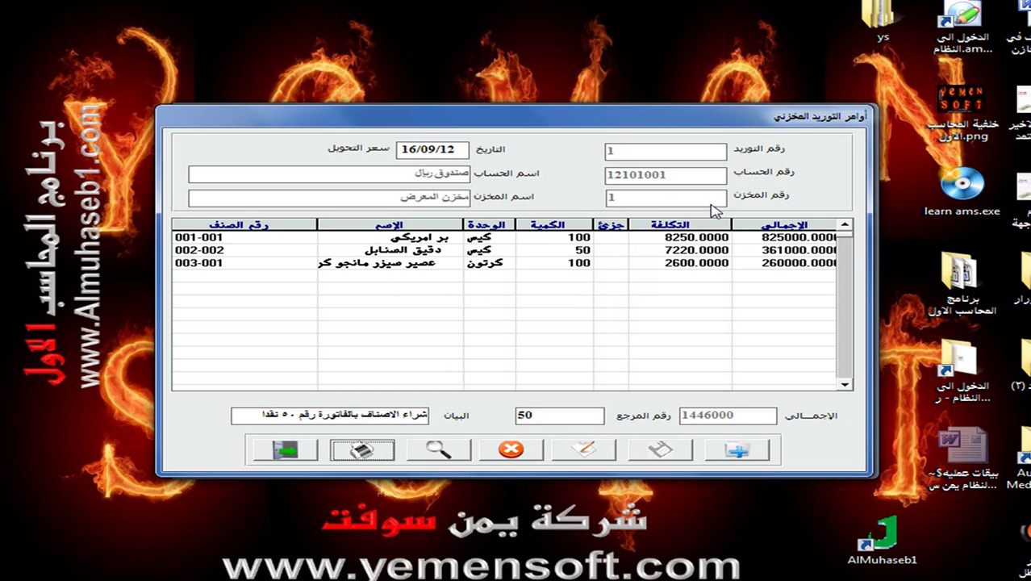
- Print the report of the saved supply order, then close the supply order form
left_click(365, 451)
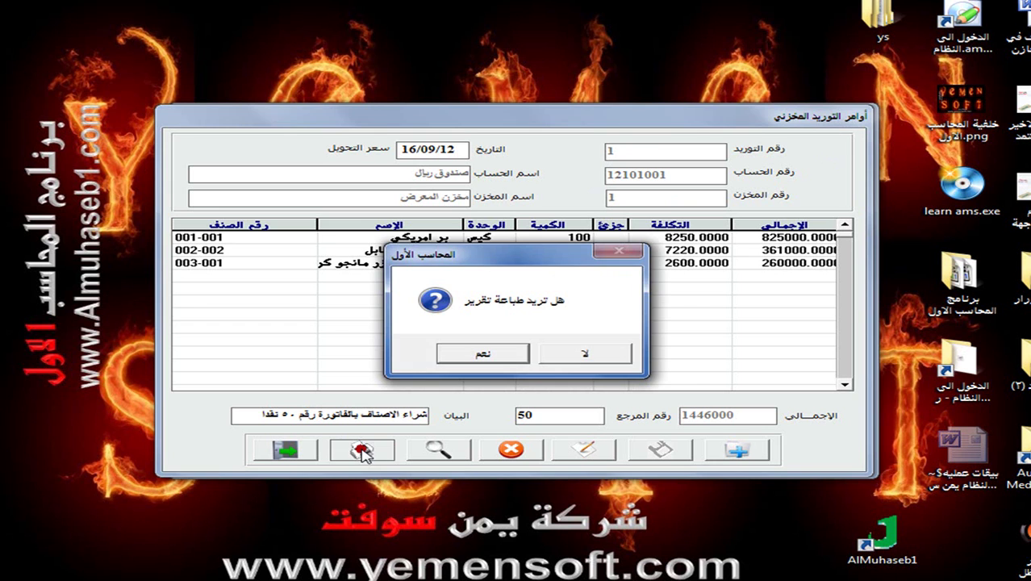
left_click(492, 355)
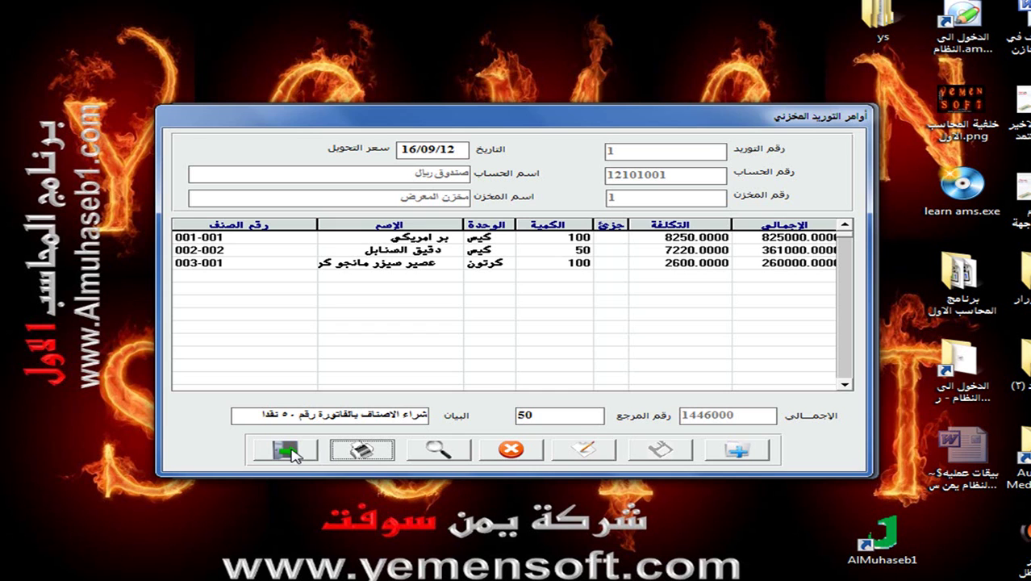
left_click(290, 455)
- Post the unposted supply order 1 dated 16/09/2012 and close the supply order posting form
left_click(698, 136)
left_click(629, 221)
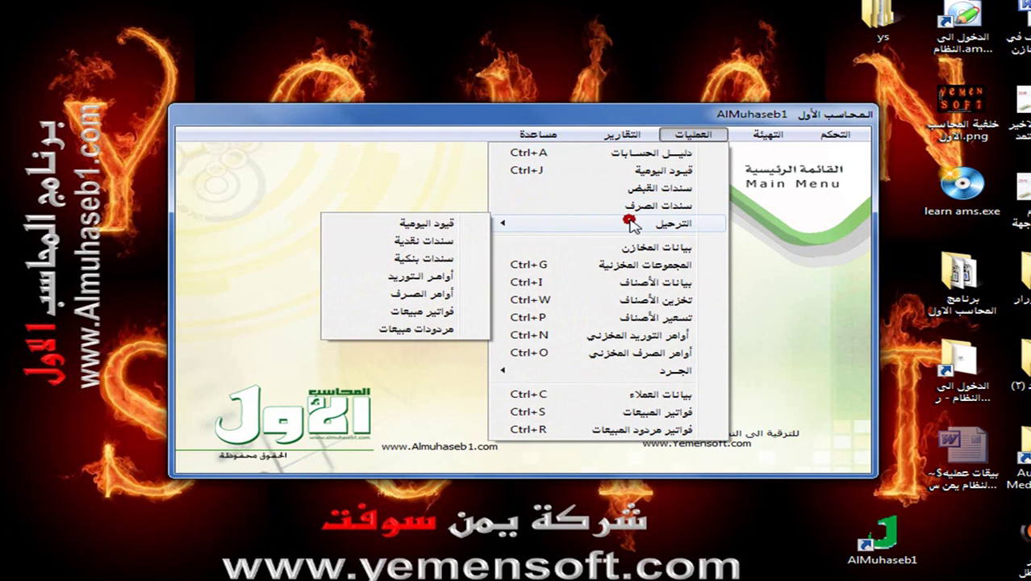
left_click(407, 278)
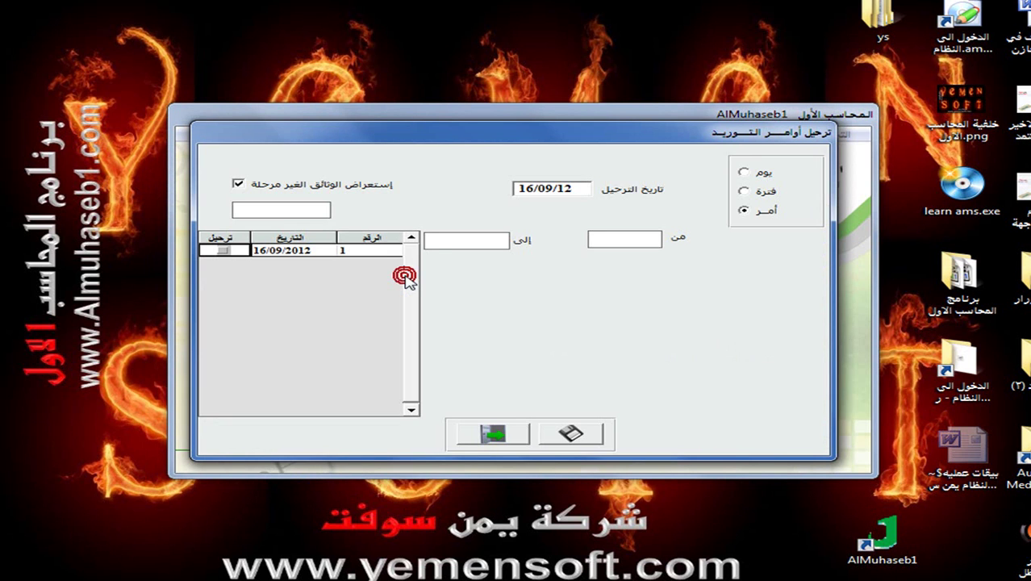
left_click(224, 250)
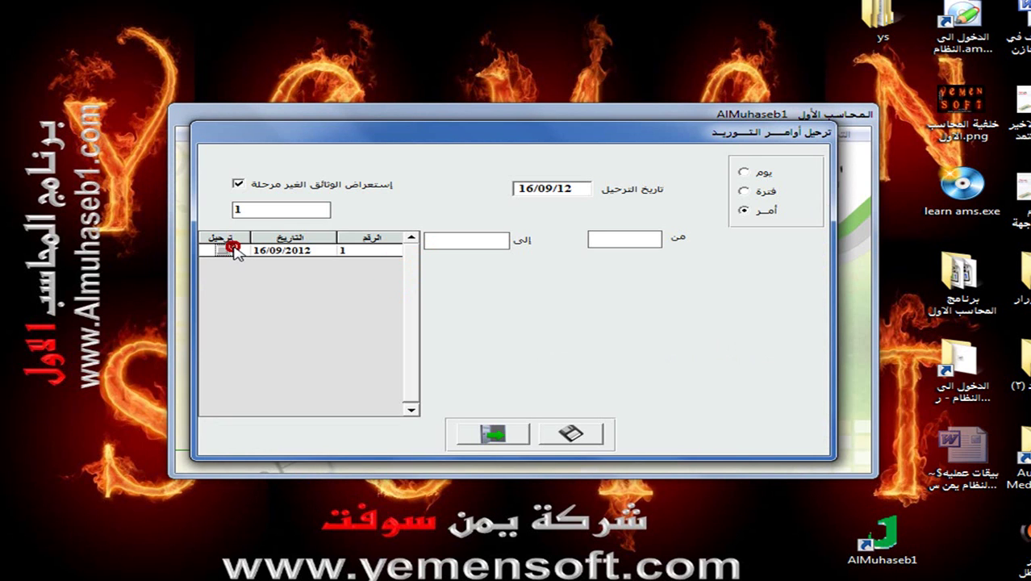
left_click(259, 250)
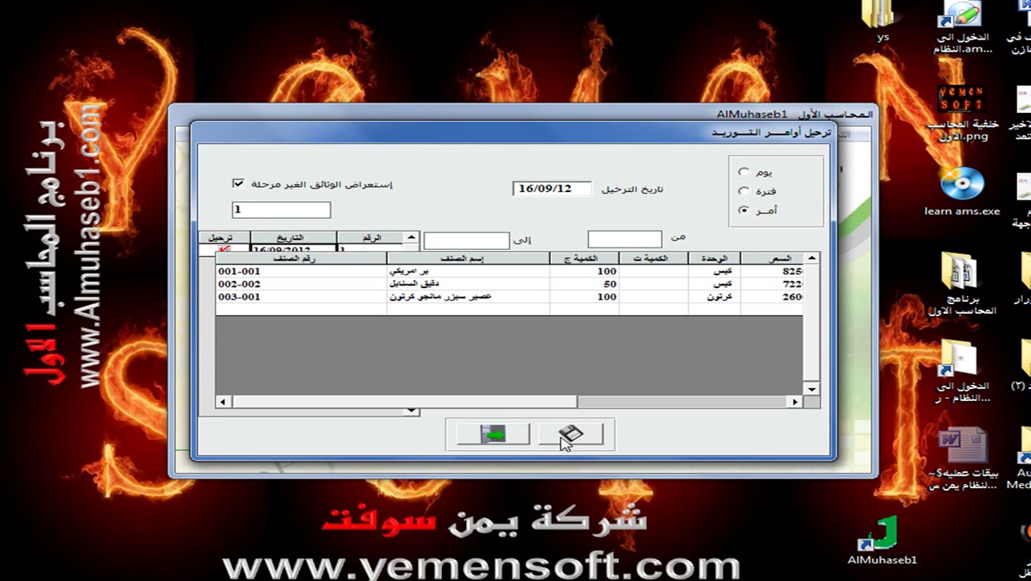
left_click(571, 435)
left_click(493, 435)
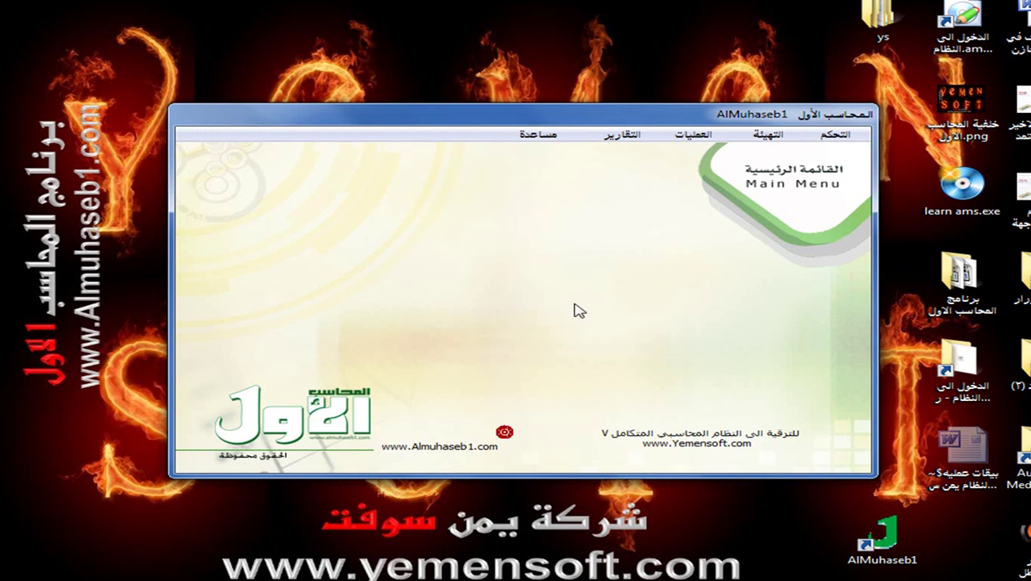
- Open the general journal reports and set the document type to warehouse supply orders (أومر توريد مخزنية)
left_click(620, 136)
left_click(567, 206)
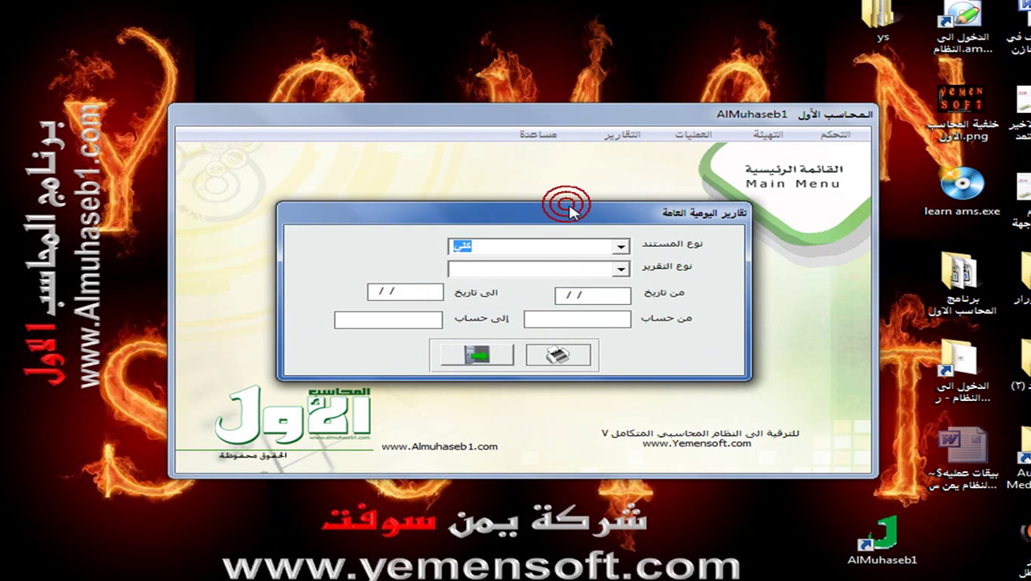
left_click(625, 249)
key("Down")
key("Down")
key("Down")
key("Down")
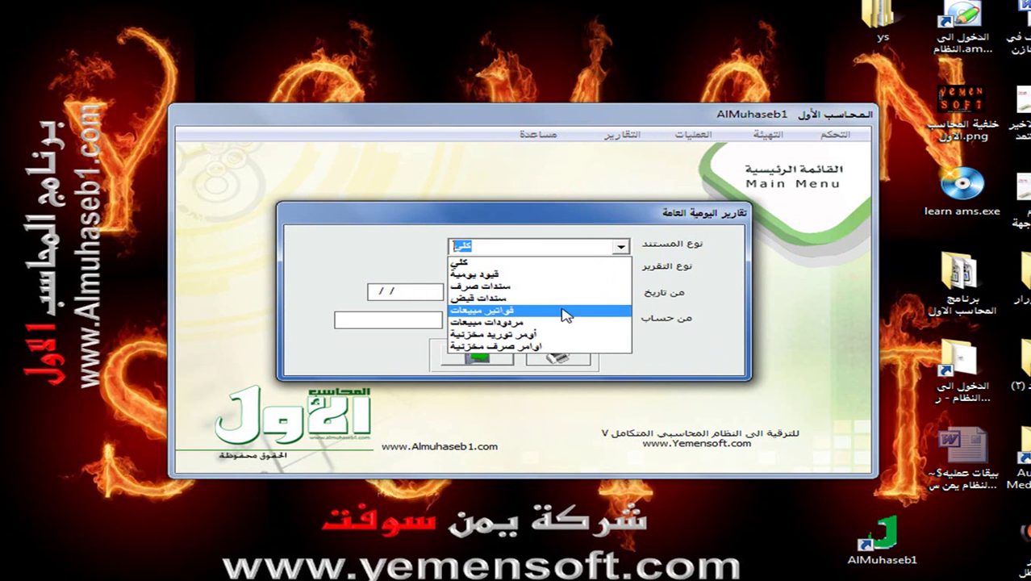
key("Return")
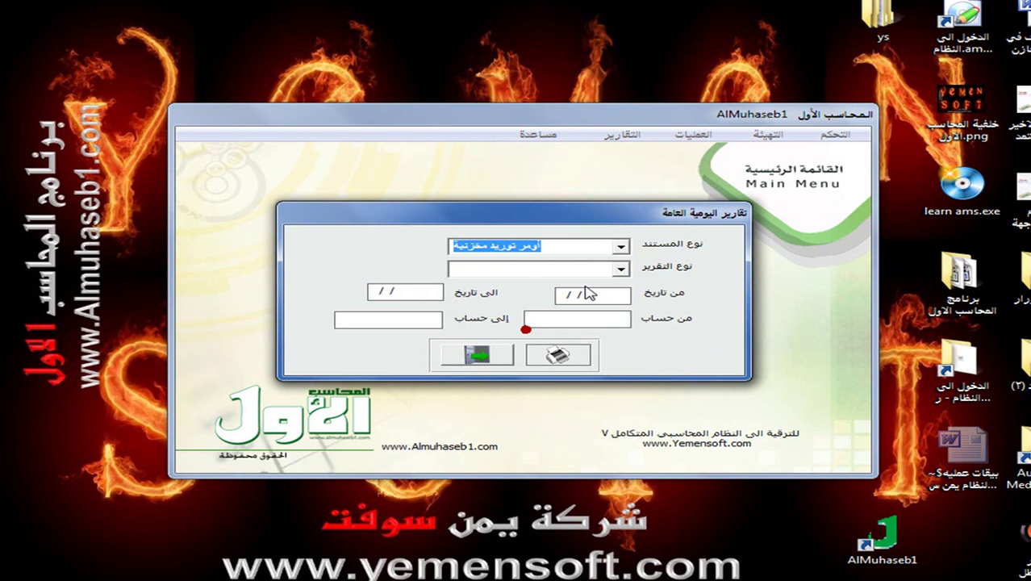
- Print the journal report by document numbers (حسب أرقام الوثائق) from 01/01/12 to 30/09/12, then close the report form
left_click(620, 268)
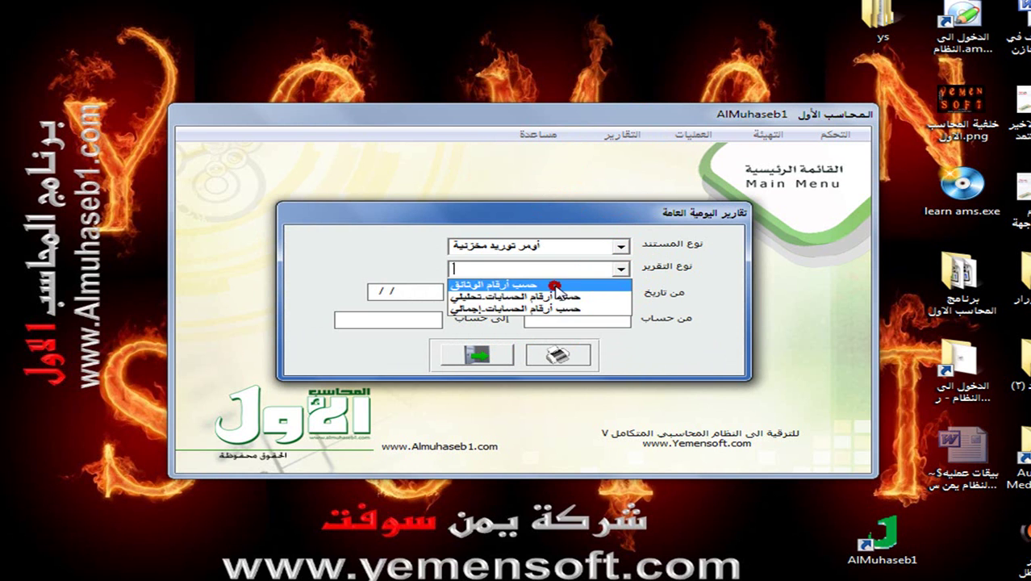
left_click(555, 287)
left_click(564, 297)
type("010112")
key("Return")
type("300912")
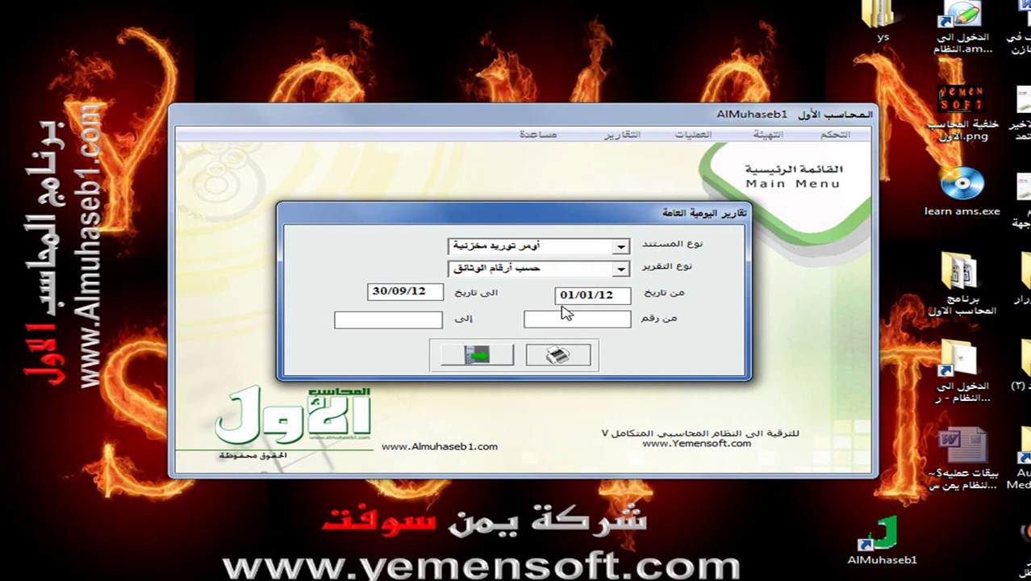
left_click(552, 348)
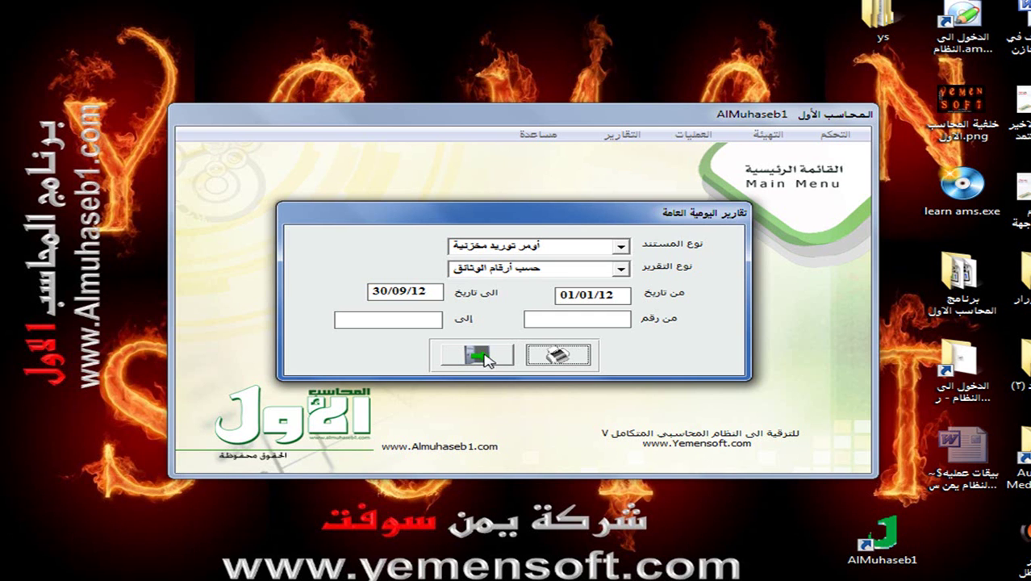
left_click(483, 356)
- Start a new warehouse supply order for the account شركة الارتقاء التجارية دولار, supplying the main warehouse (المخزن الرئيسي)
left_click(692, 133)
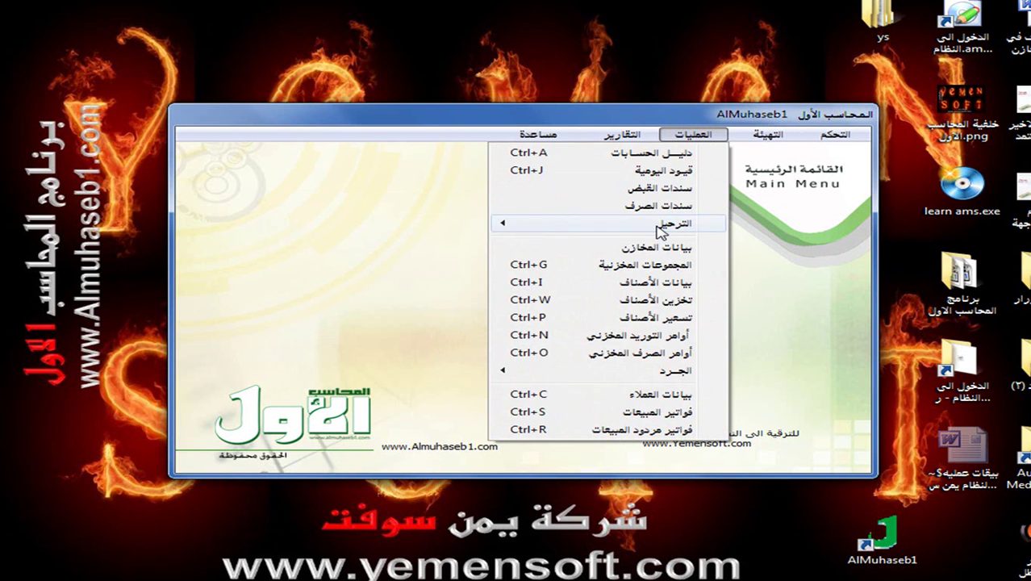
left_click(641, 335)
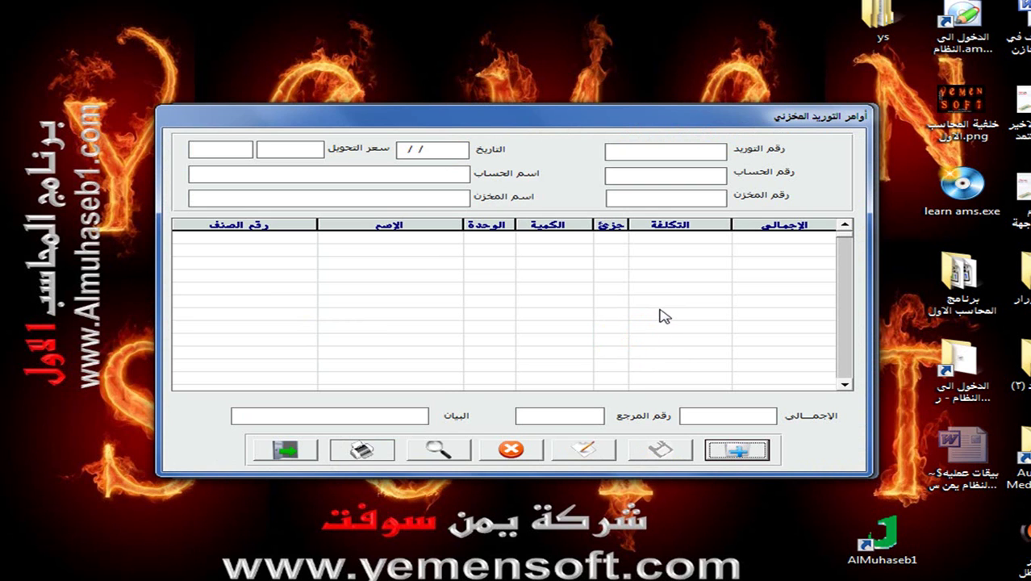
left_click(736, 449)
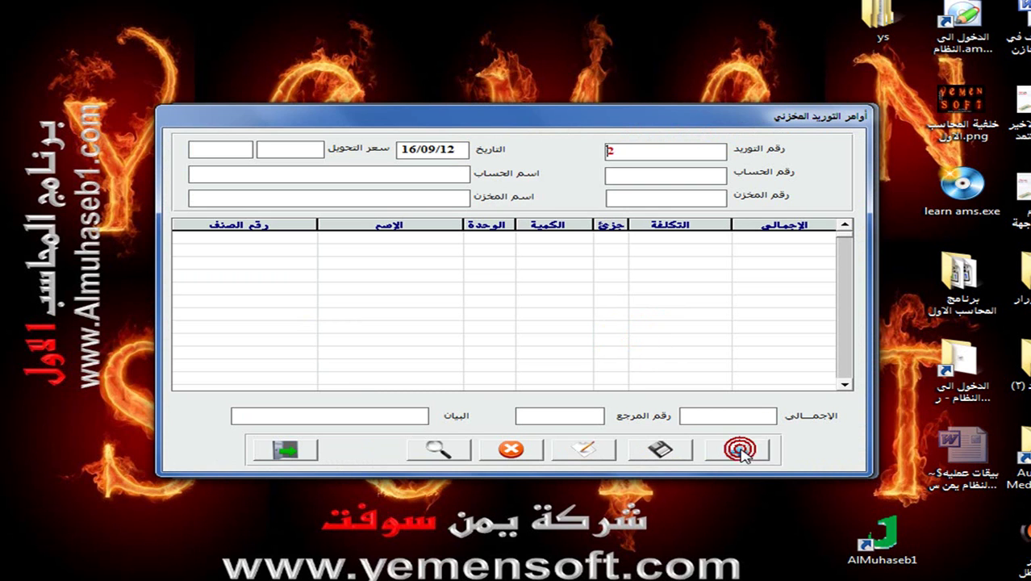
key("Return")
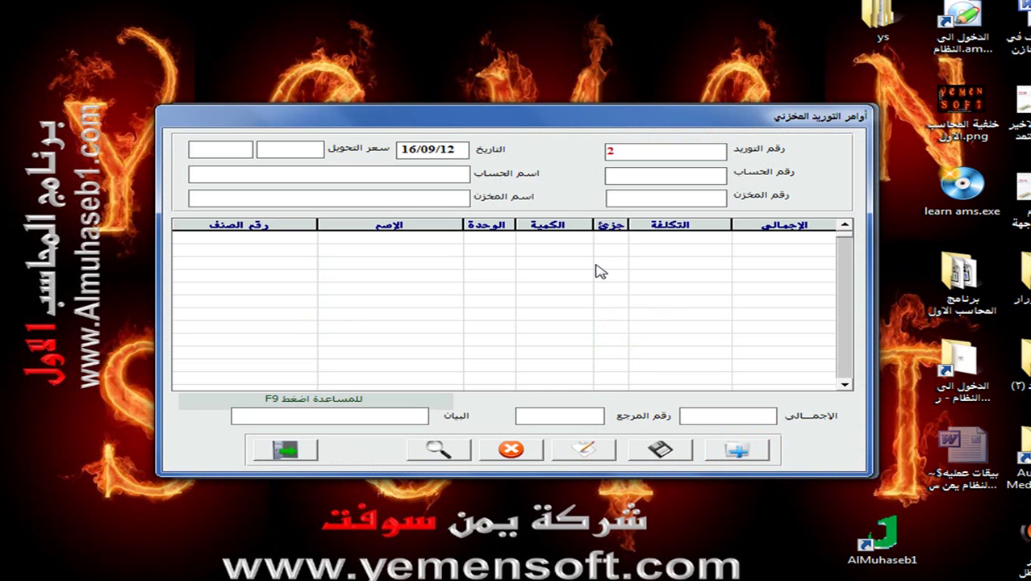
type("221")
key("F9")
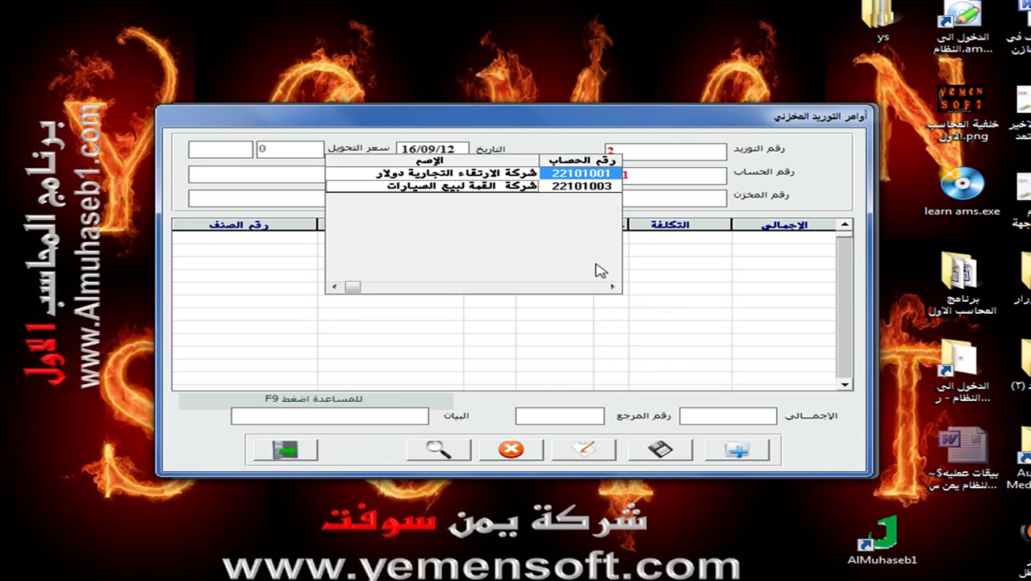
double_click(526, 176)
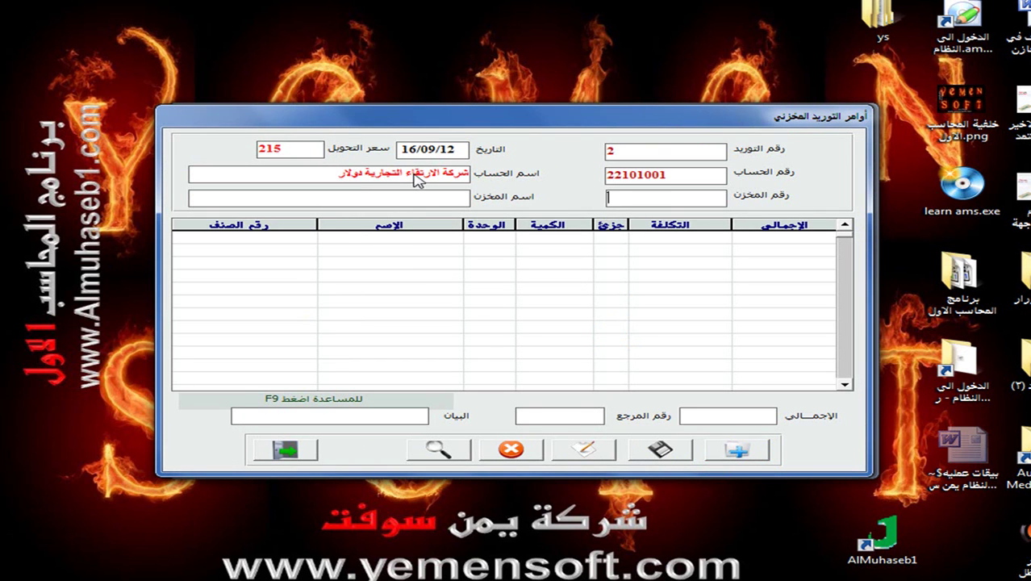
key("F9")
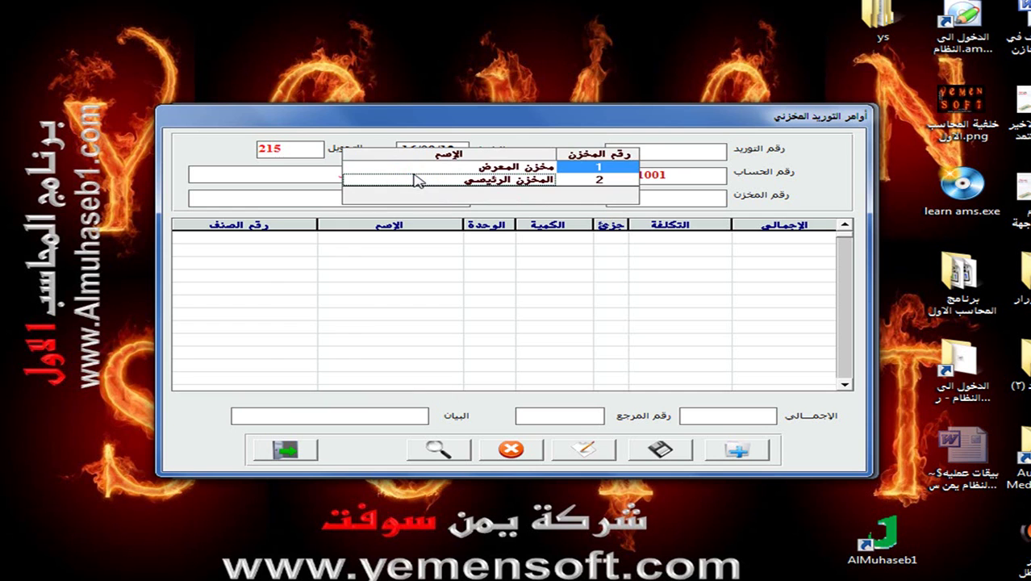
double_click(468, 179)
- Add item 001-002 (بر استرالي) as the order's first line, with quantity 50 and cost 45
left_click(257, 235)
type("001")
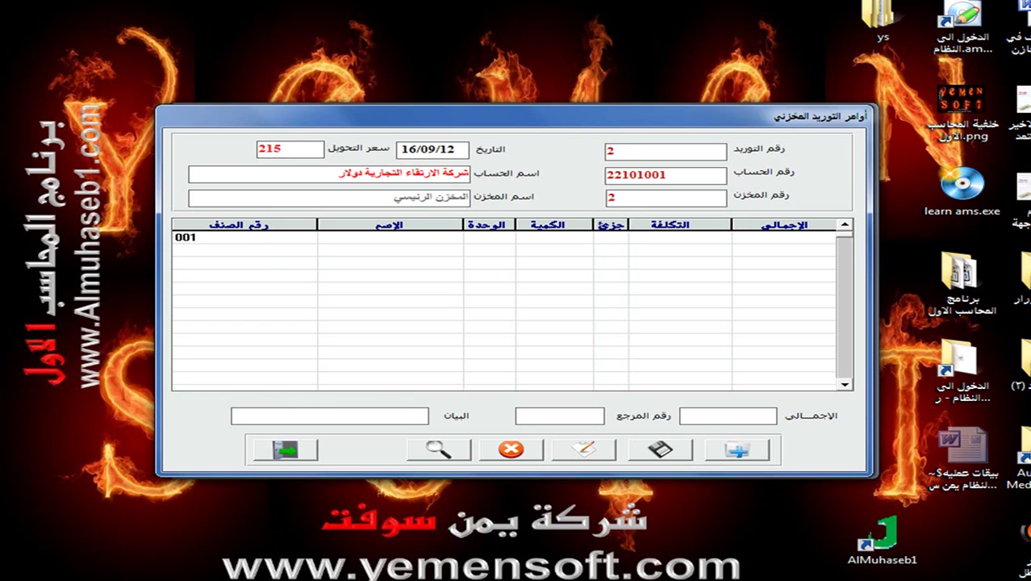
key("Return")
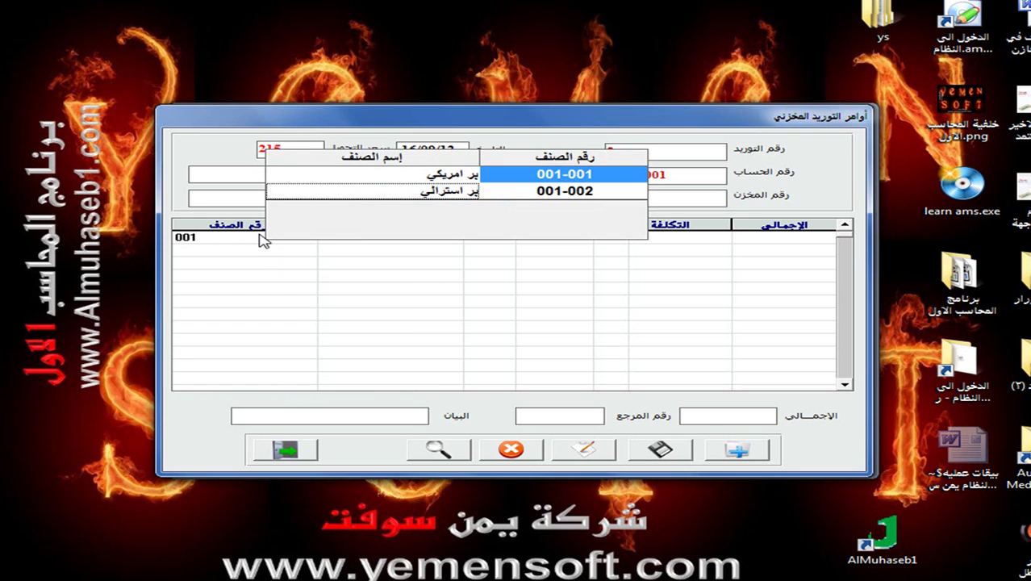
double_click(350, 193)
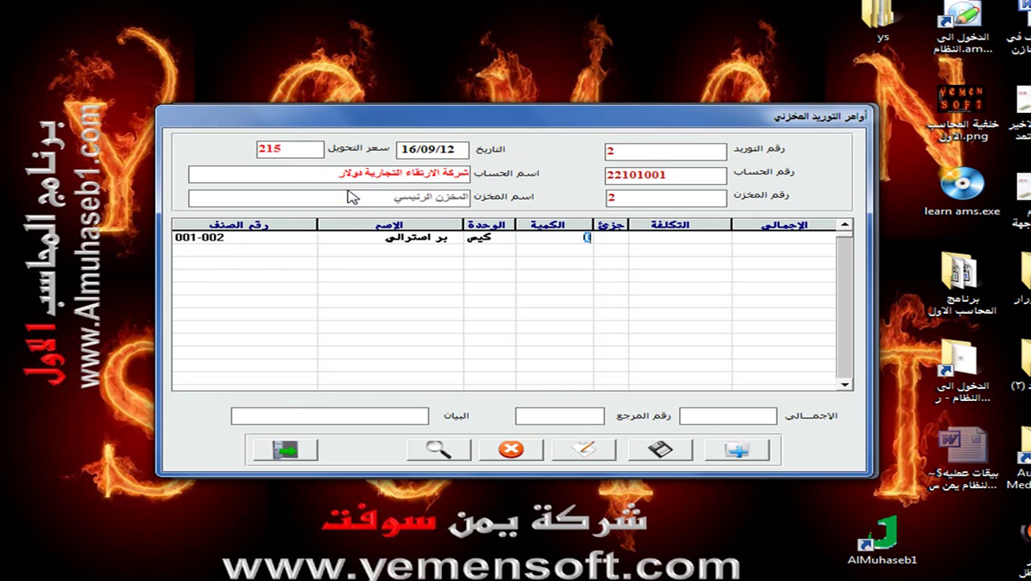
type("50")
key("Return")
key("Return")
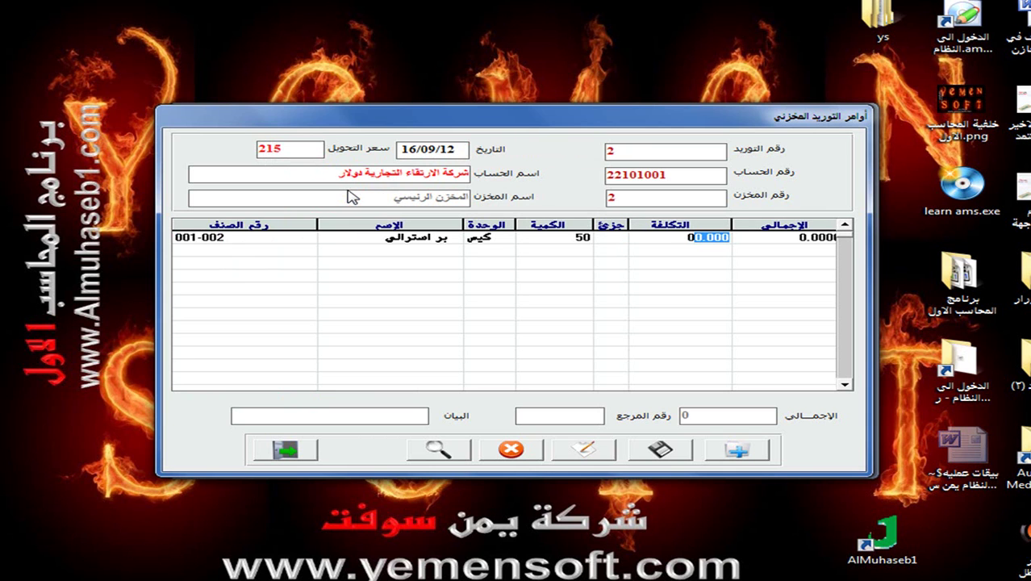
type("45")
key("Return")
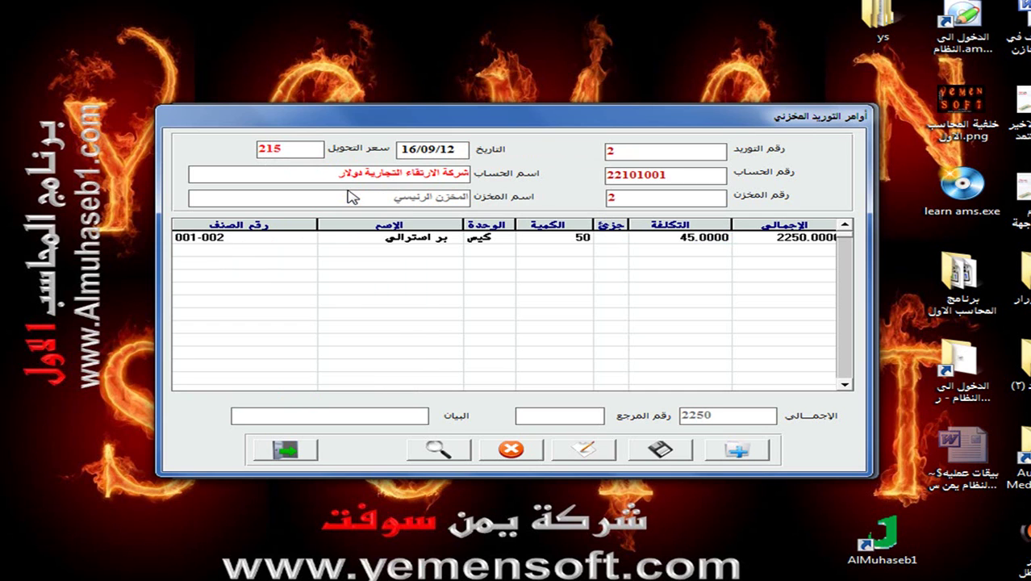
key("Return")
key("Return")
key("Return")
- Add item 002-002 (دقيق السنابل) as the order's second line, with quantity 200 and cost 35
left_click(200, 257)
type("002")
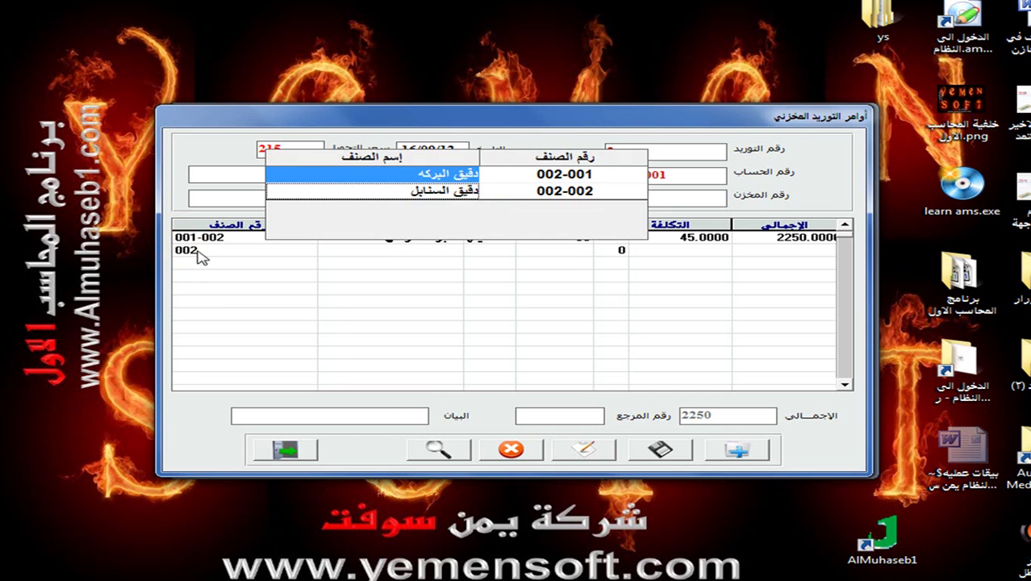
left_click(474, 192)
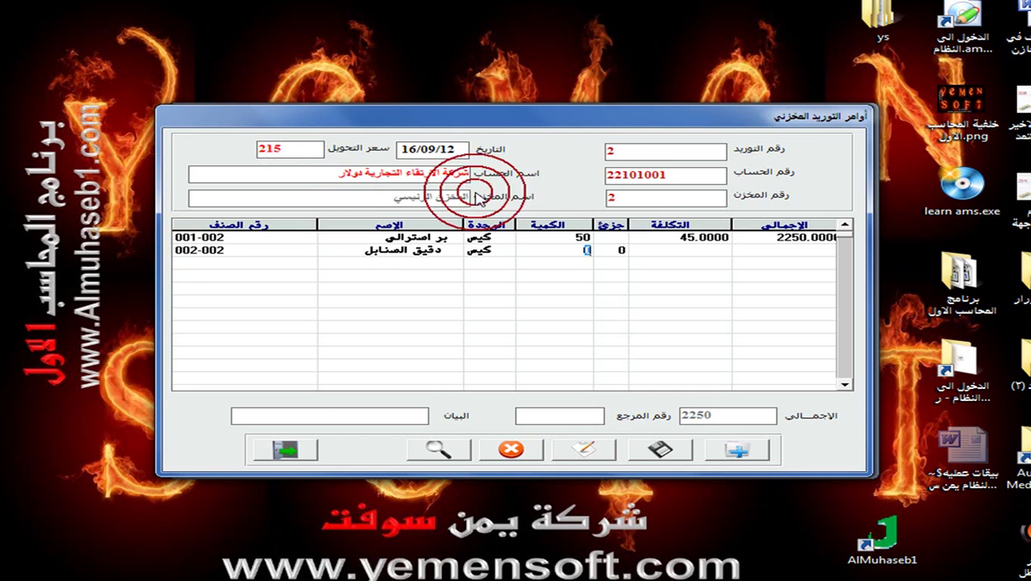
left_click(531, 245)
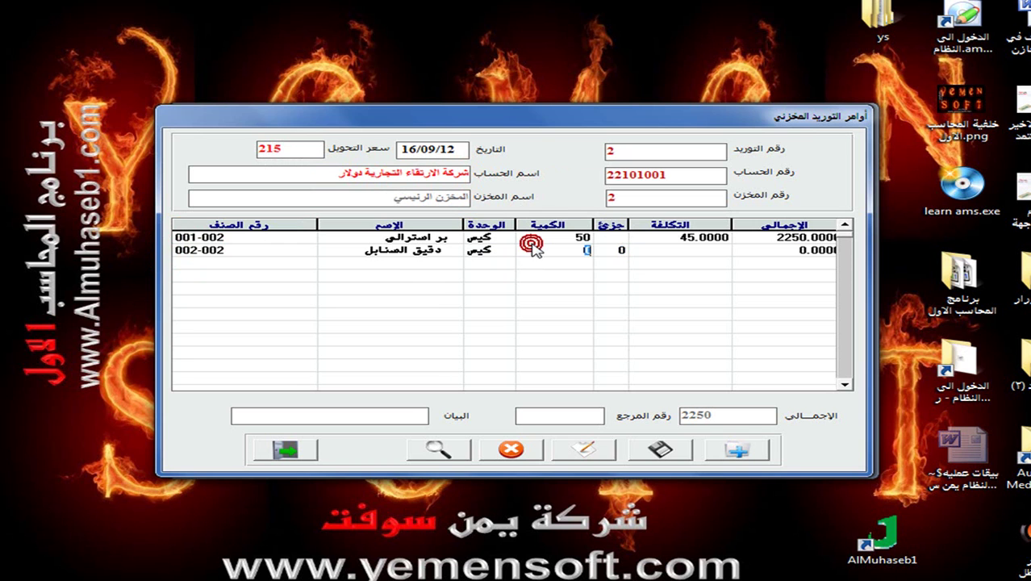
type("200")
key("Return")
key("Return")
type("35")
key("Return")
- Enter the description "لكم قيمة بضاعة باالجل فاتور رقم 250" and reference number 250, then save and close the supply order
left_click(420, 417)
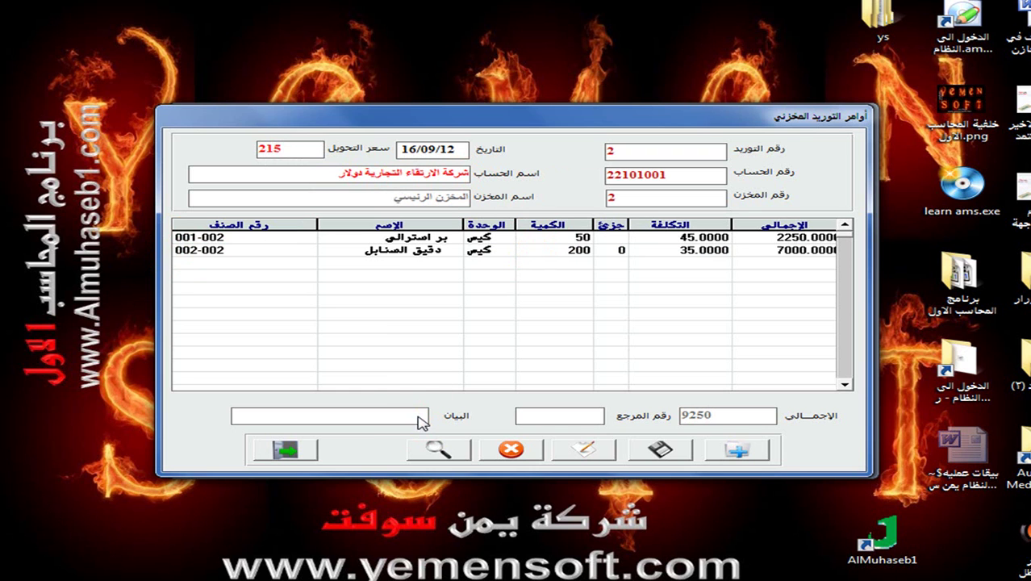
type("لكم قيمة بضاعة بالجل")
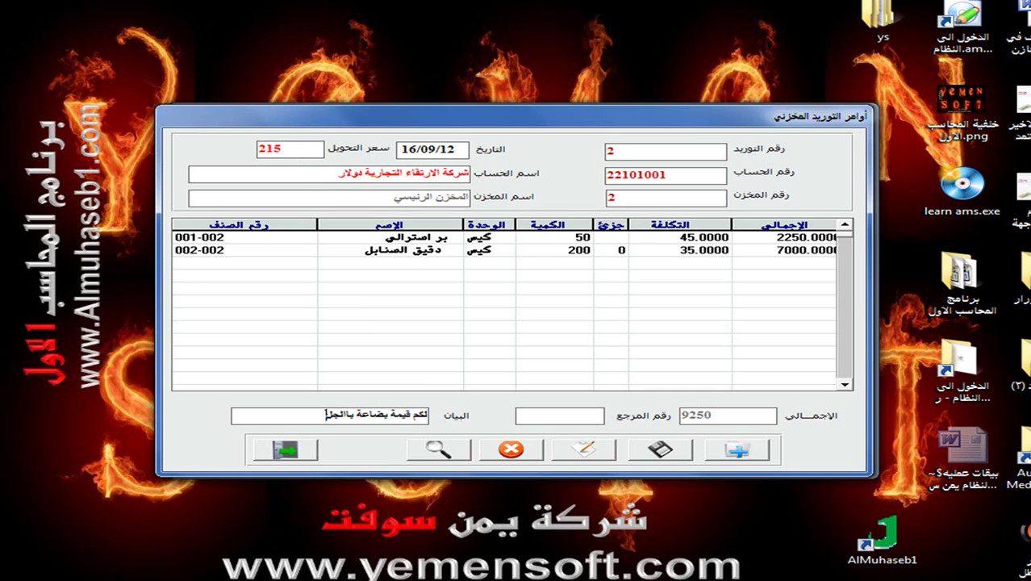
type(" فاتور رقم")
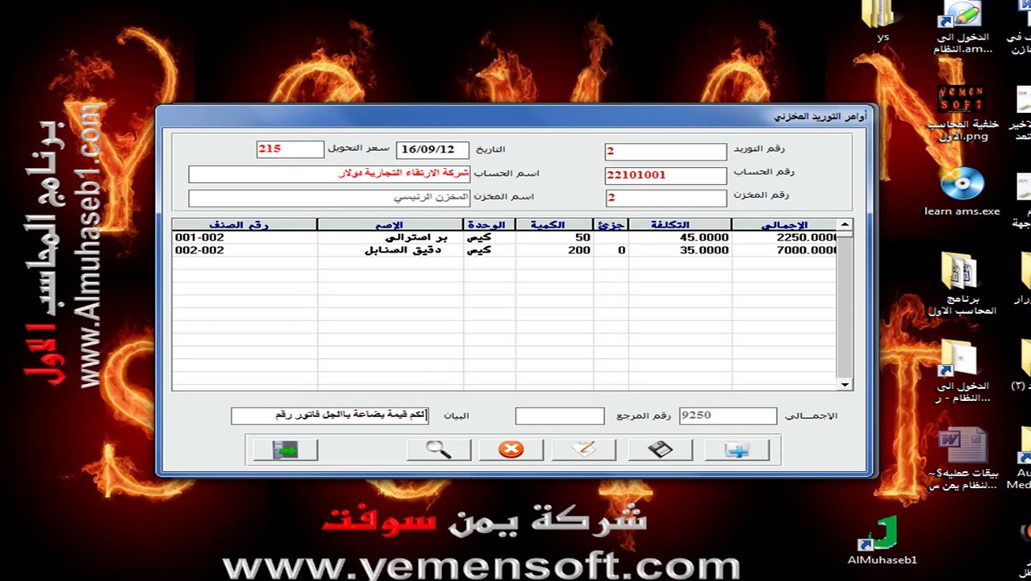
type(" 250")
left_click(579, 414)
type("250")
left_click(673, 452)
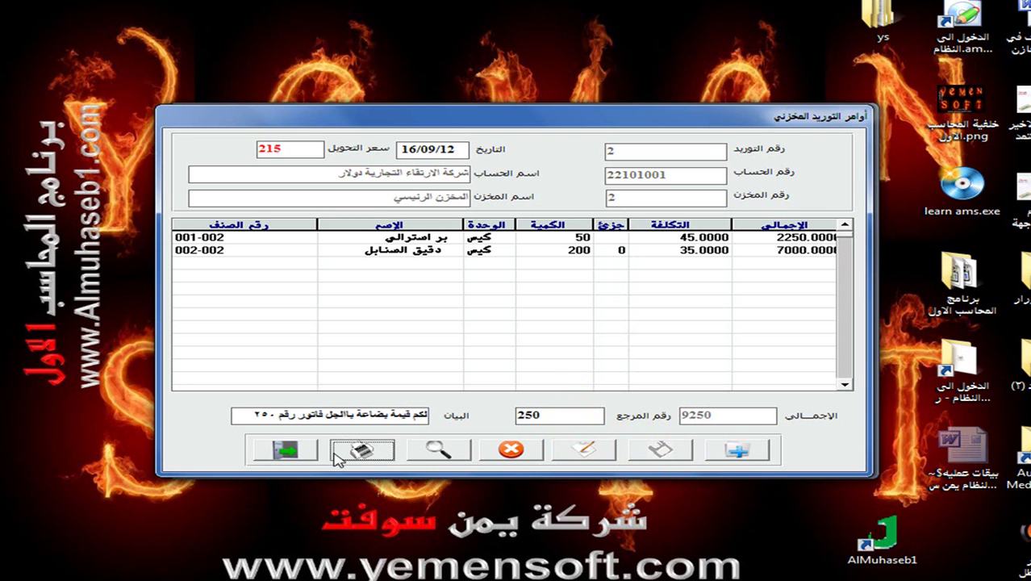
left_click(287, 451)
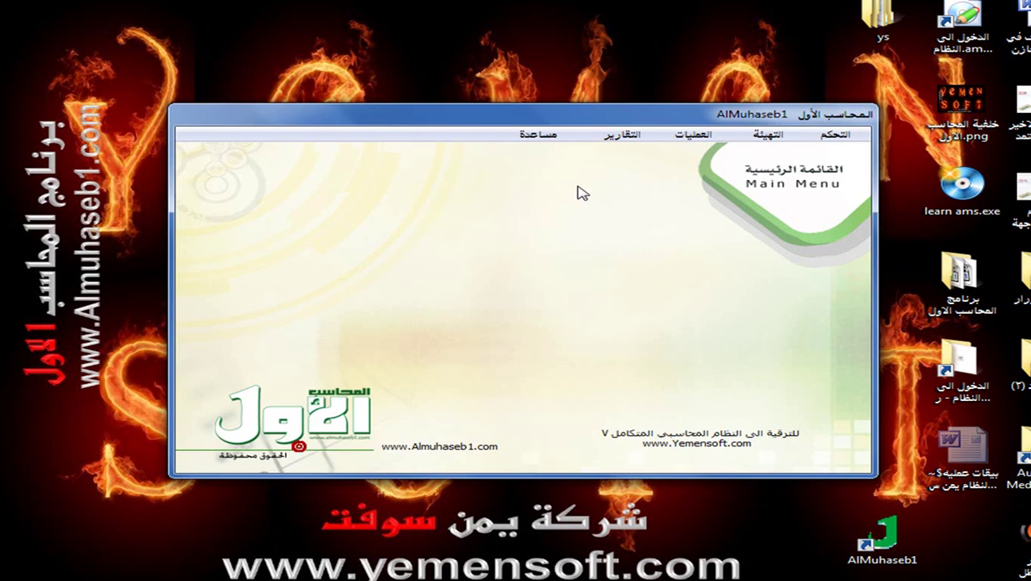
- Open the voucher report for posted supply orders (أوامر التوريد المرحلة)
left_click(621, 134)
mouse_move(538, 134)
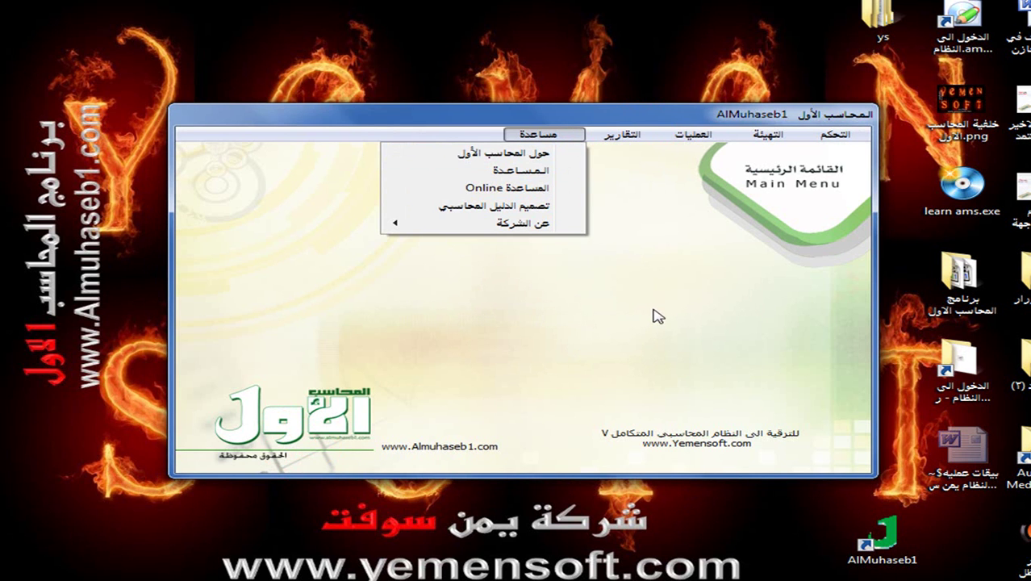
mouse_move(623, 137)
mouse_move(581, 170)
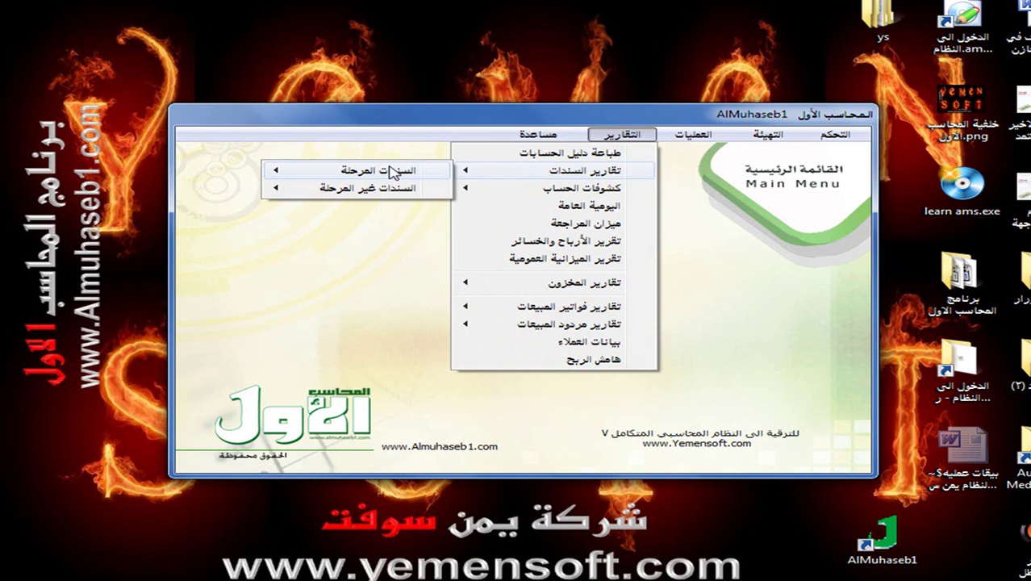
mouse_move(393, 174)
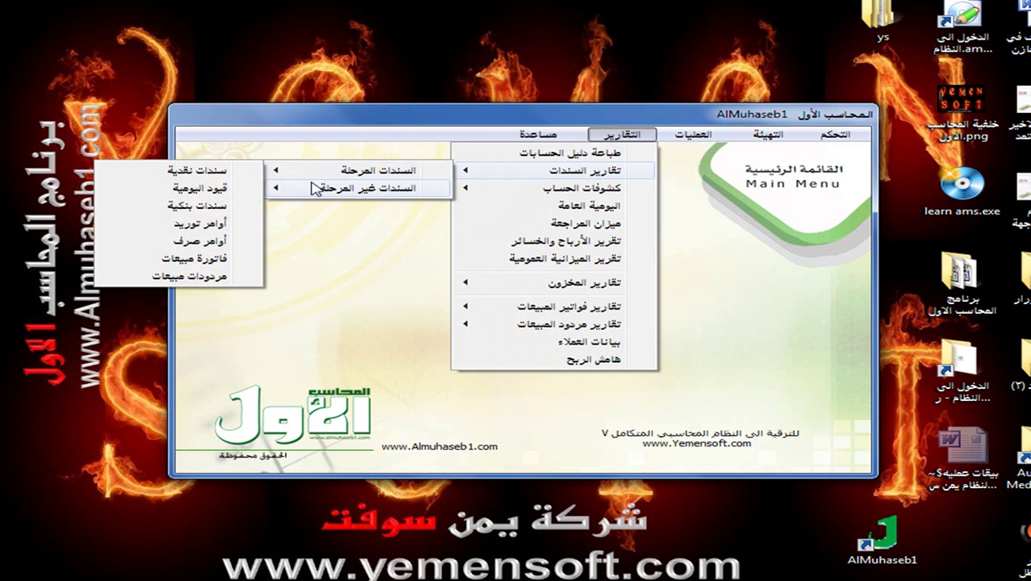
left_click(216, 224)
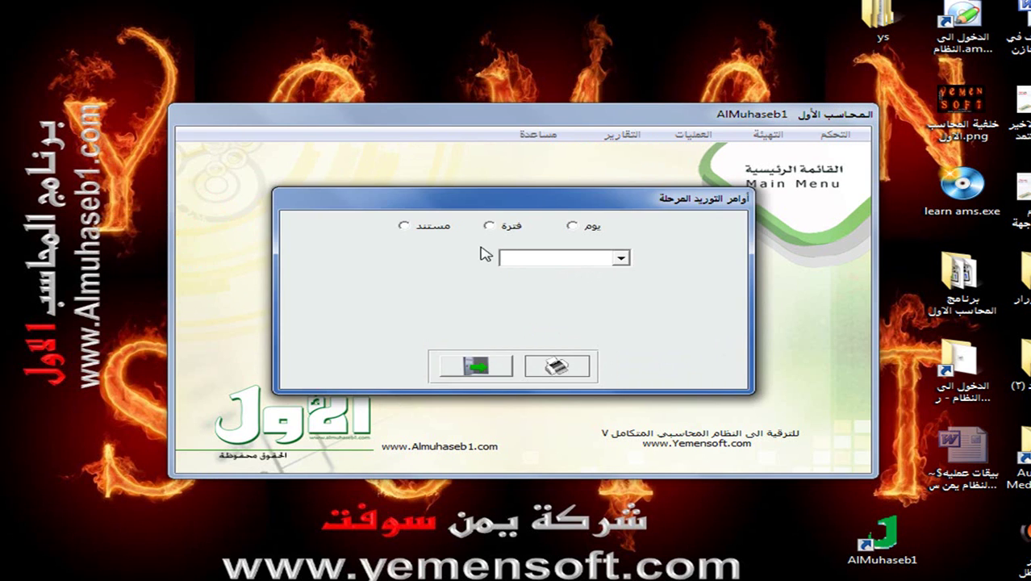
- Print the analytical report (تحليلي) by document (مستند) for posted supply order 1, then close the report form
left_click(403, 227)
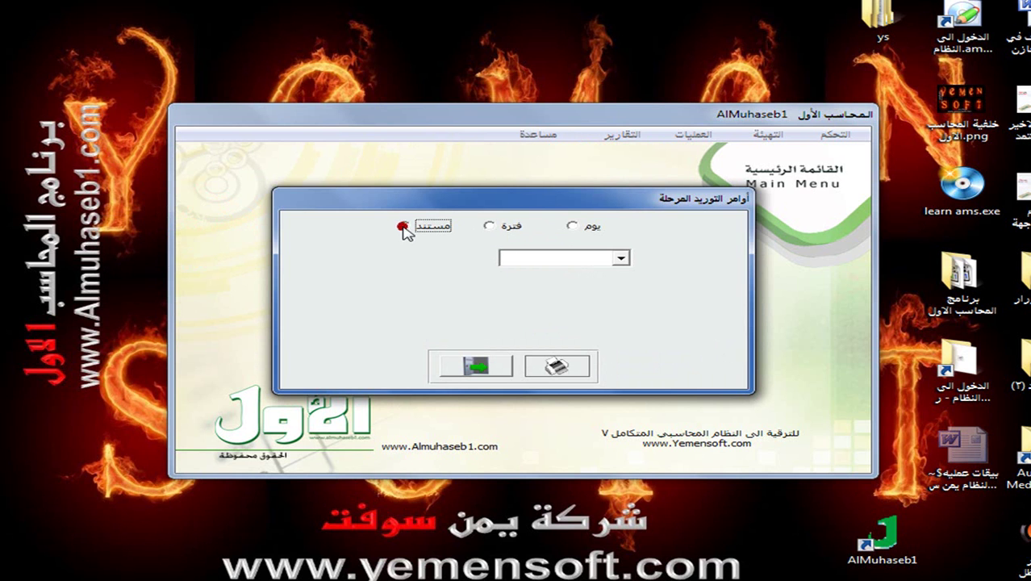
left_click(620, 259)
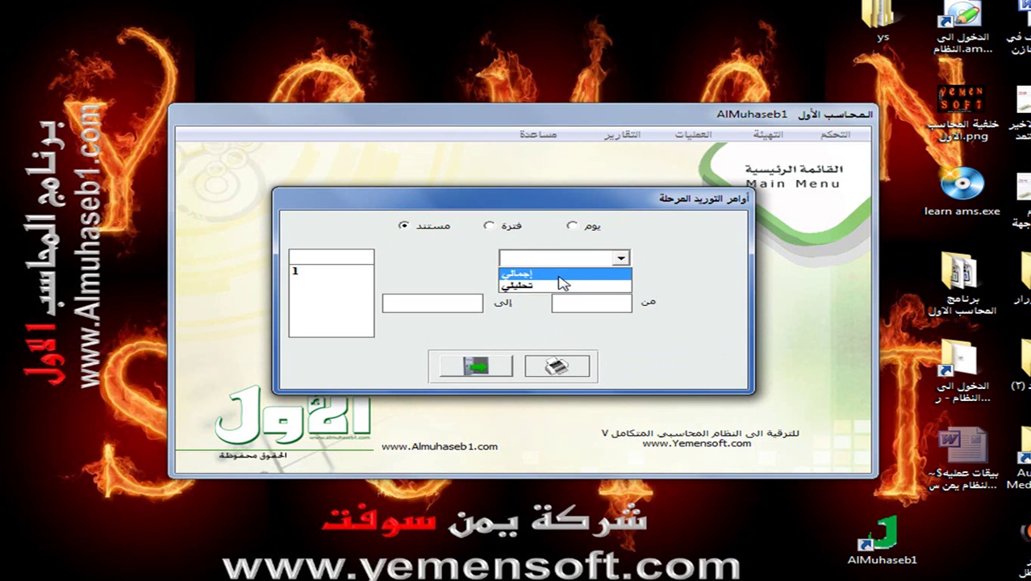
left_click(564, 284)
left_click(298, 270)
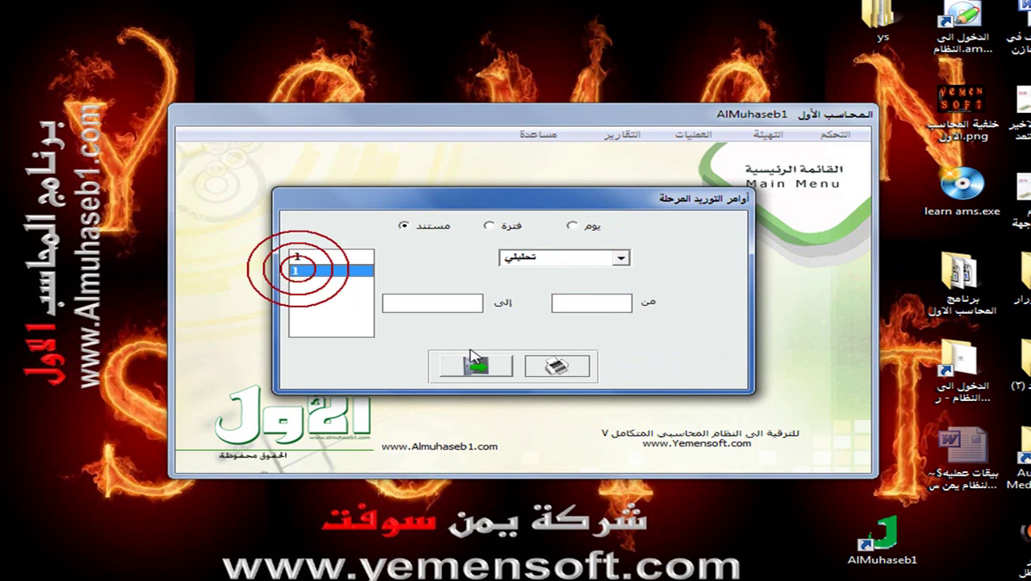
left_click(556, 365)
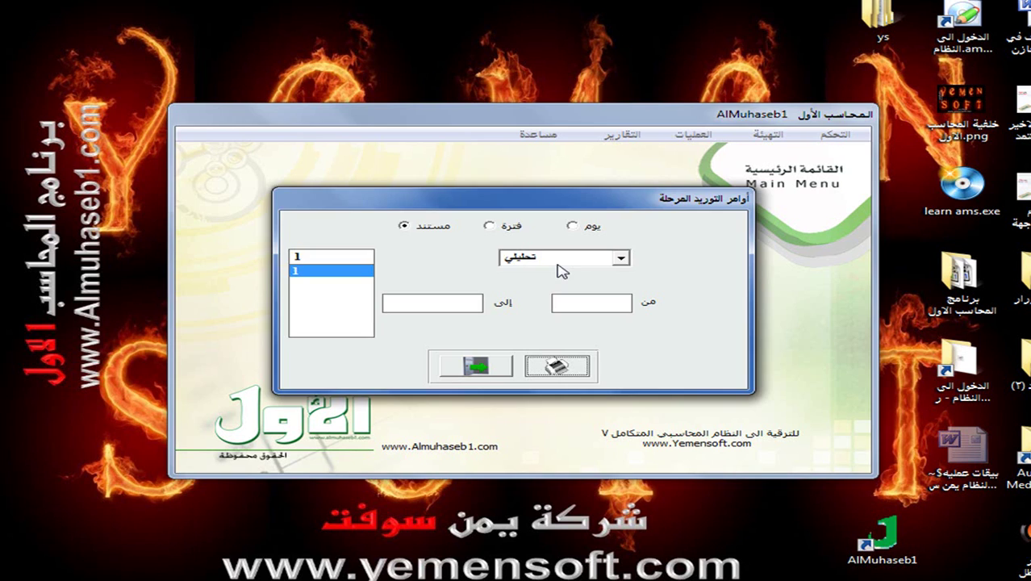
left_click(477, 366)
- Reopen the warehouse supply orders form and retrieve saved supply order 2 dated 16/09/2012
left_click(700, 141)
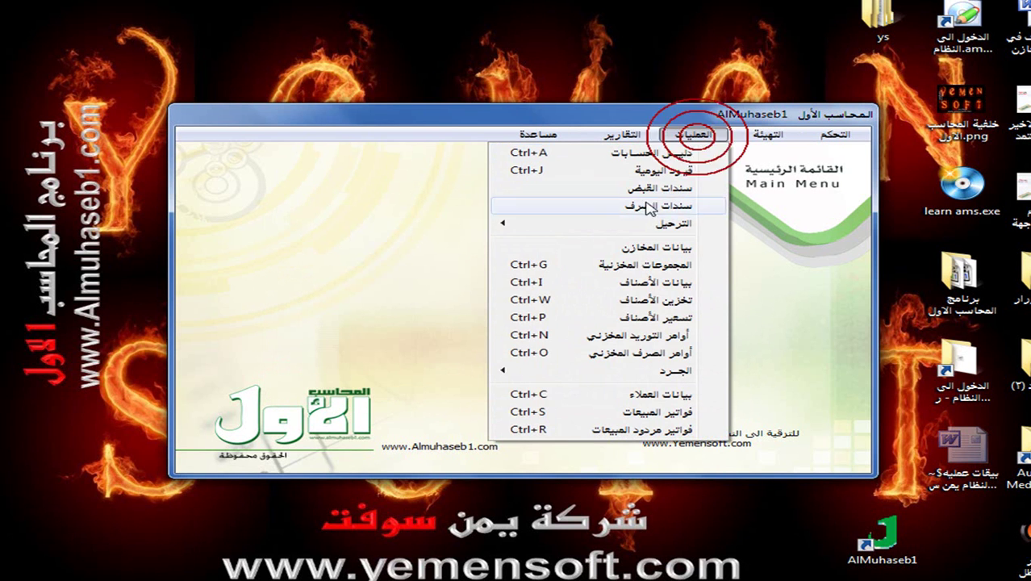
left_click(607, 335)
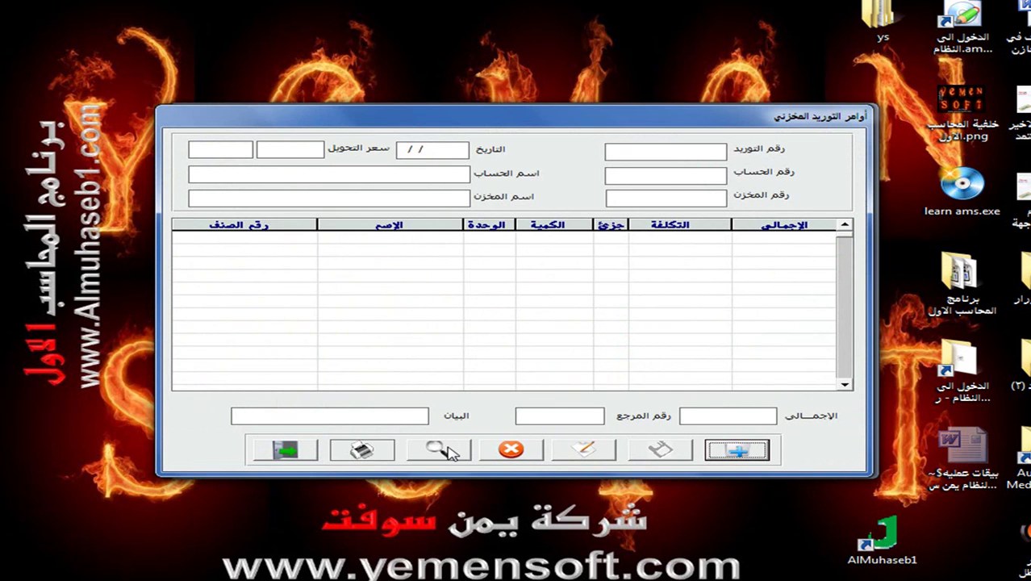
left_click(449, 454)
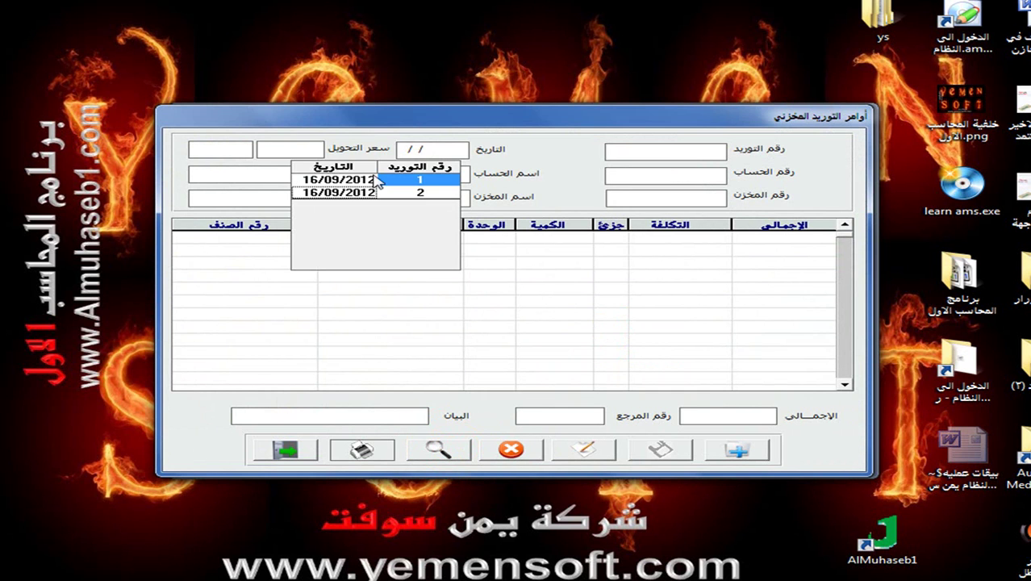
double_click(341, 194)
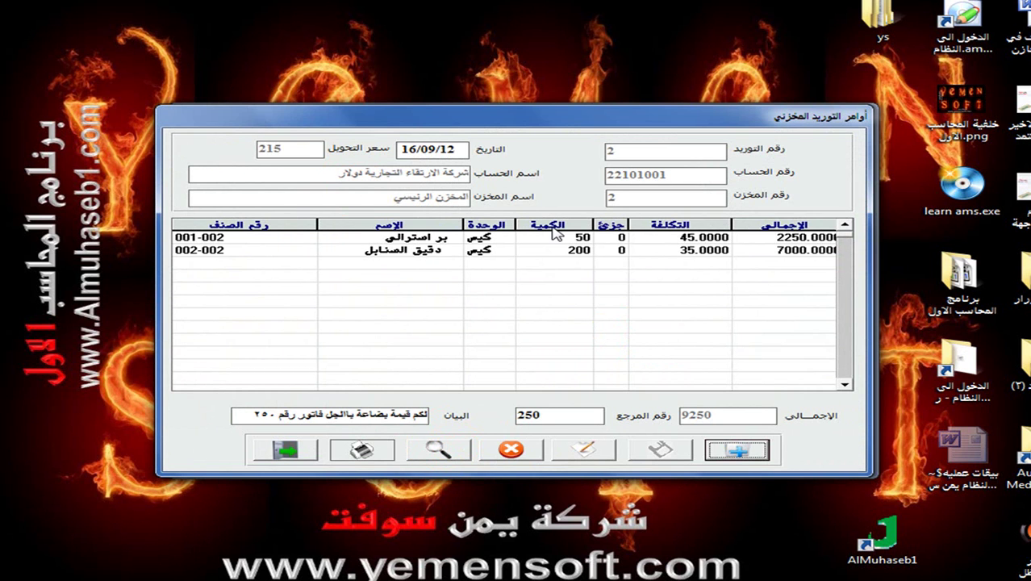